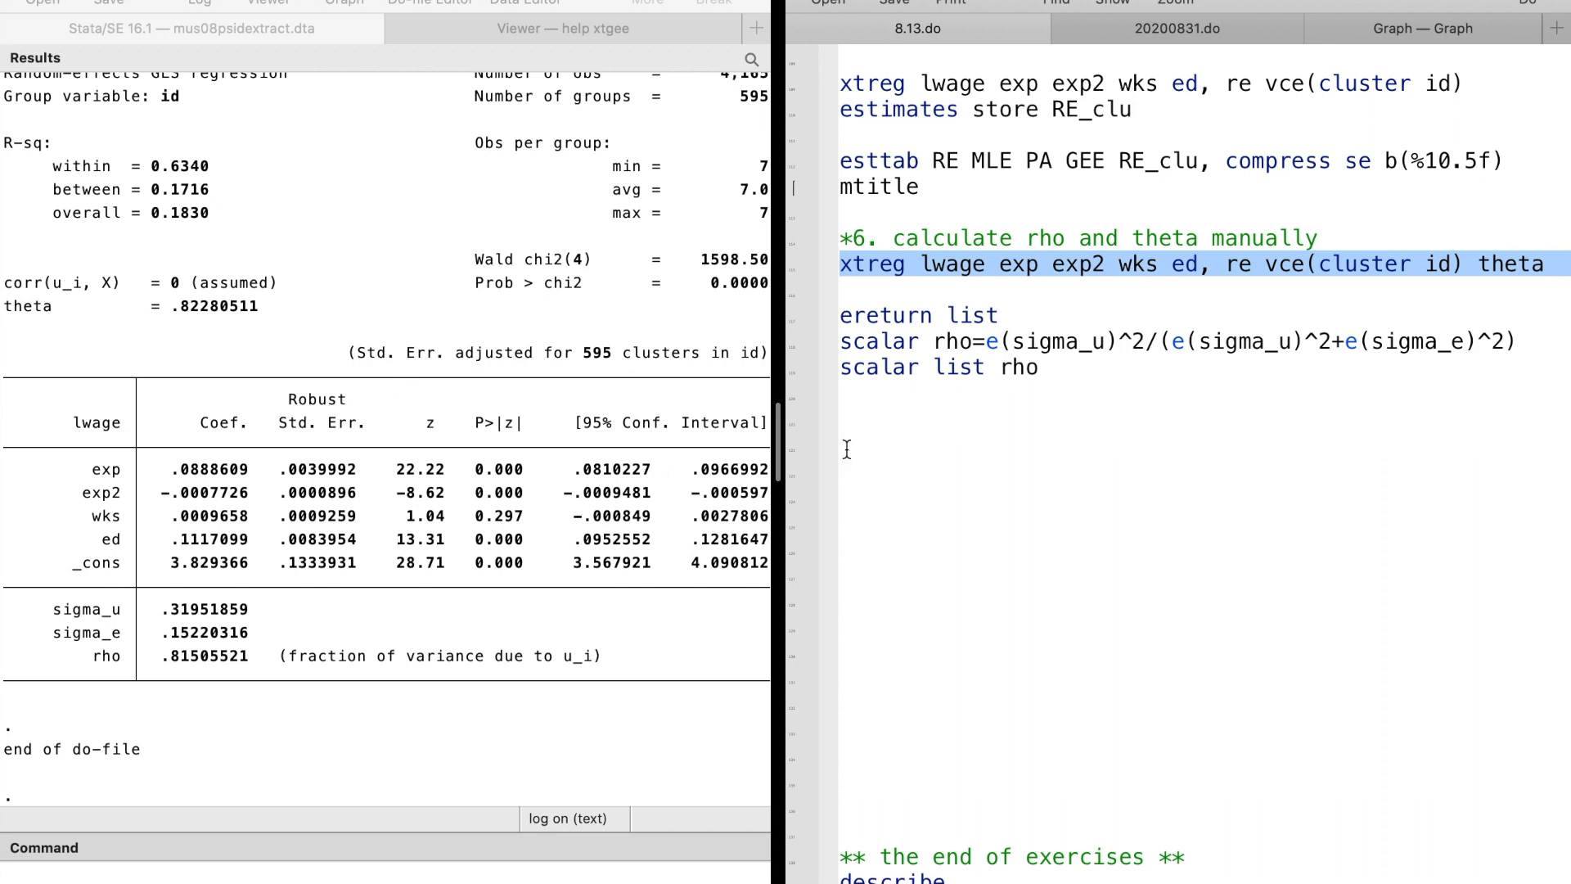
Step: Run the ereturn list line from the do-file and review the stored scalars of the random-effects regression
{"action": "left_click", "coordinate": [787, 326]}
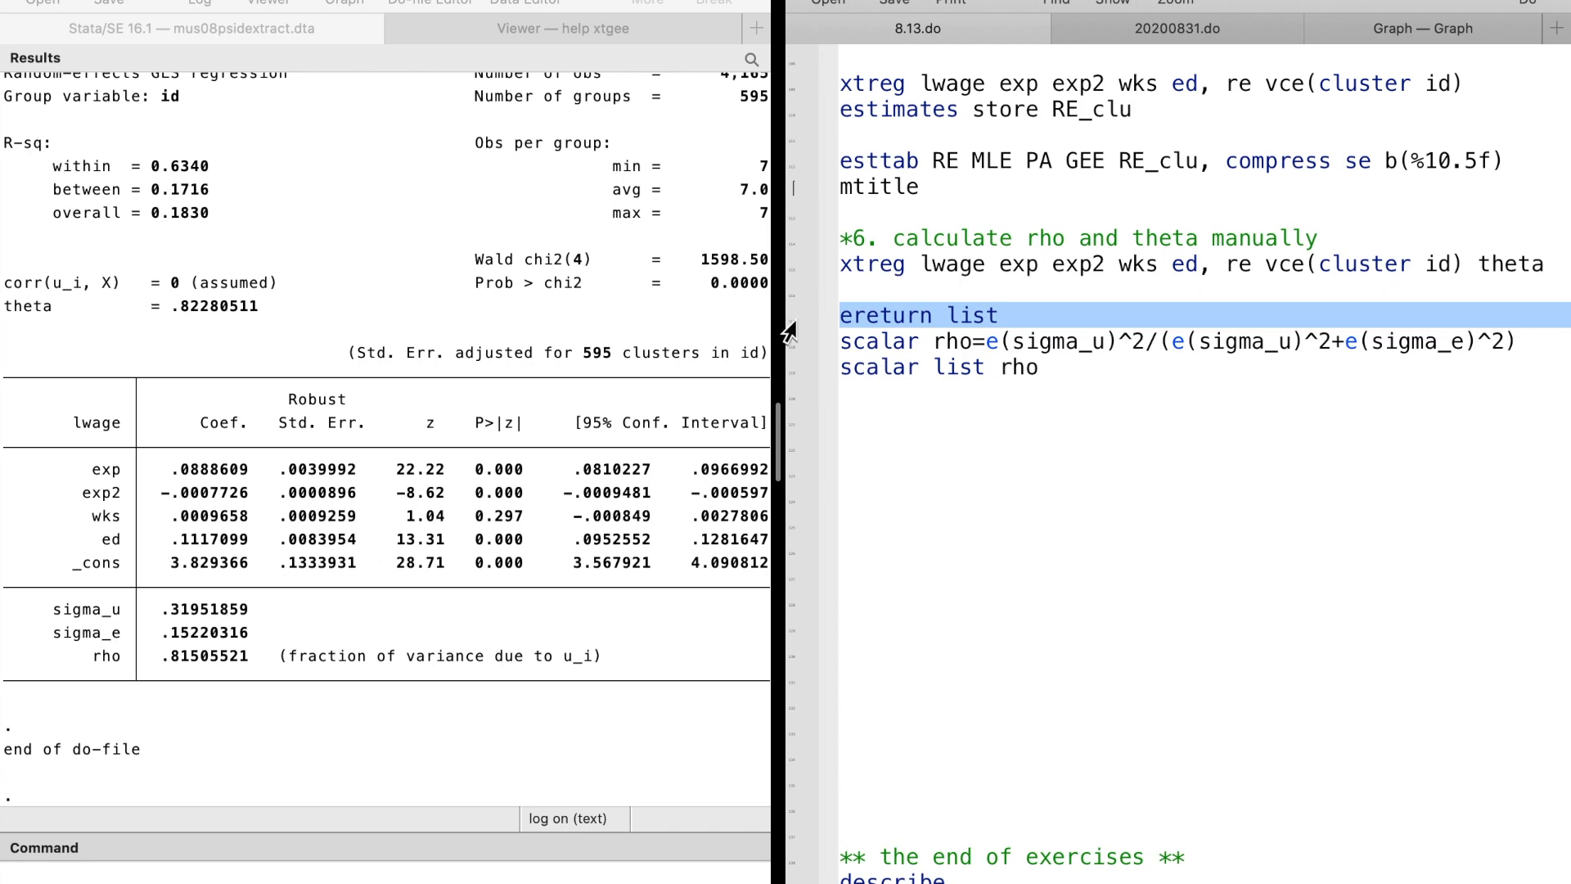
{"action": "key", "text": "super+shift+d"}
{"action": "scroll", "coordinate": [472, 338], "scroll_direction": "up", "scroll_amount": 5}
{"action": "scroll", "coordinate": [471, 336], "scroll_direction": "up", "scroll_amount": 3}
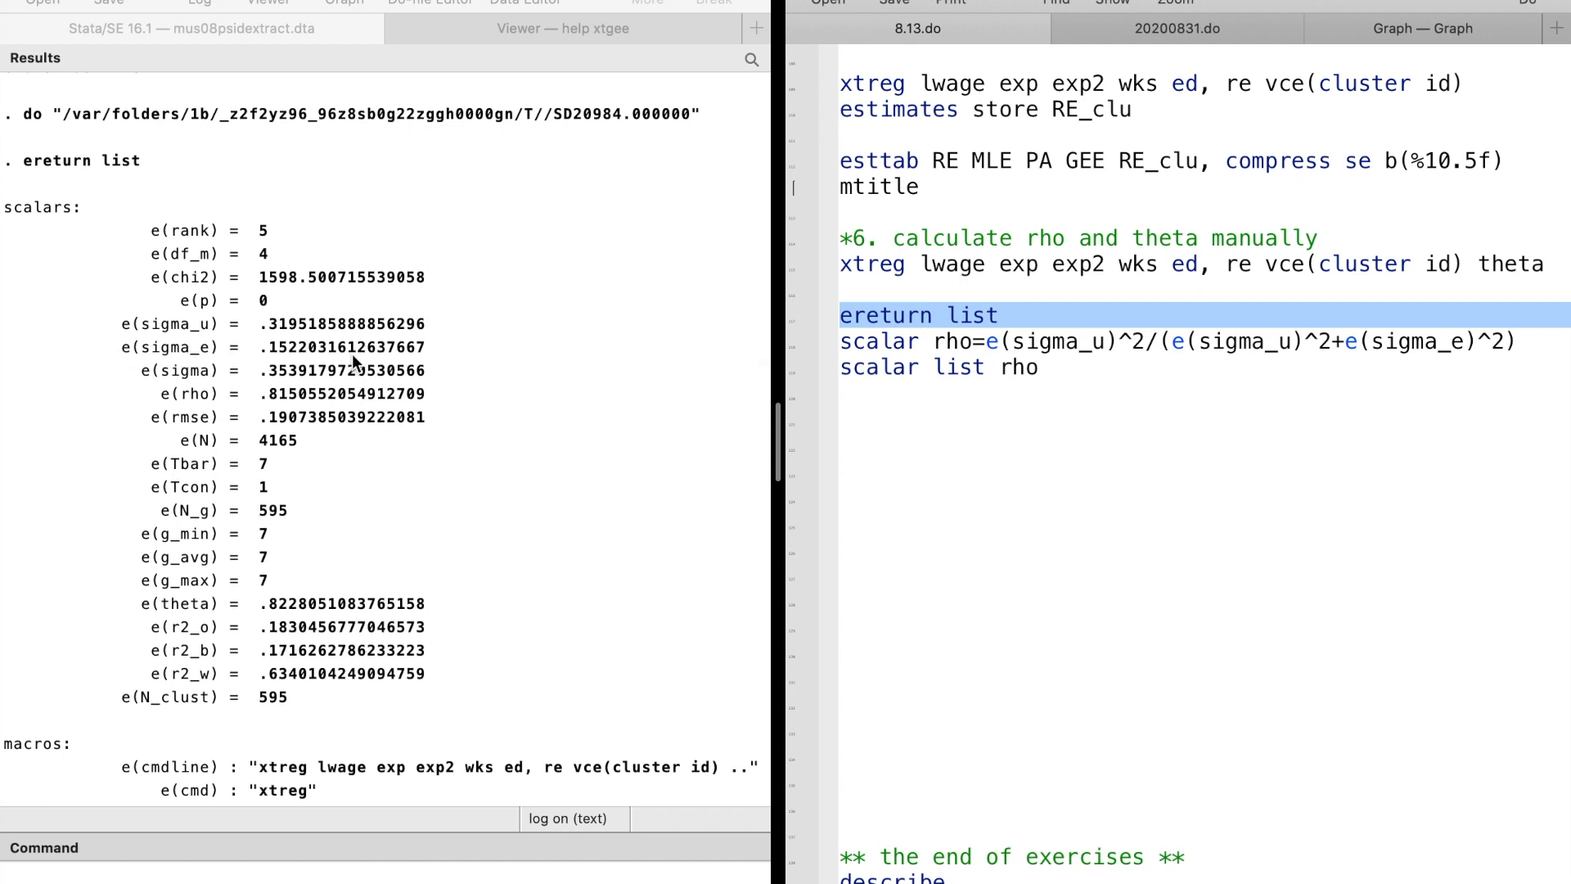
Step: Run the do-file lines that compute scalar rho from e(sigma_u) and e(sigma_e) and list it, comparing it with the regression output's rho
{"action": "left_click", "coordinate": [787, 343]}
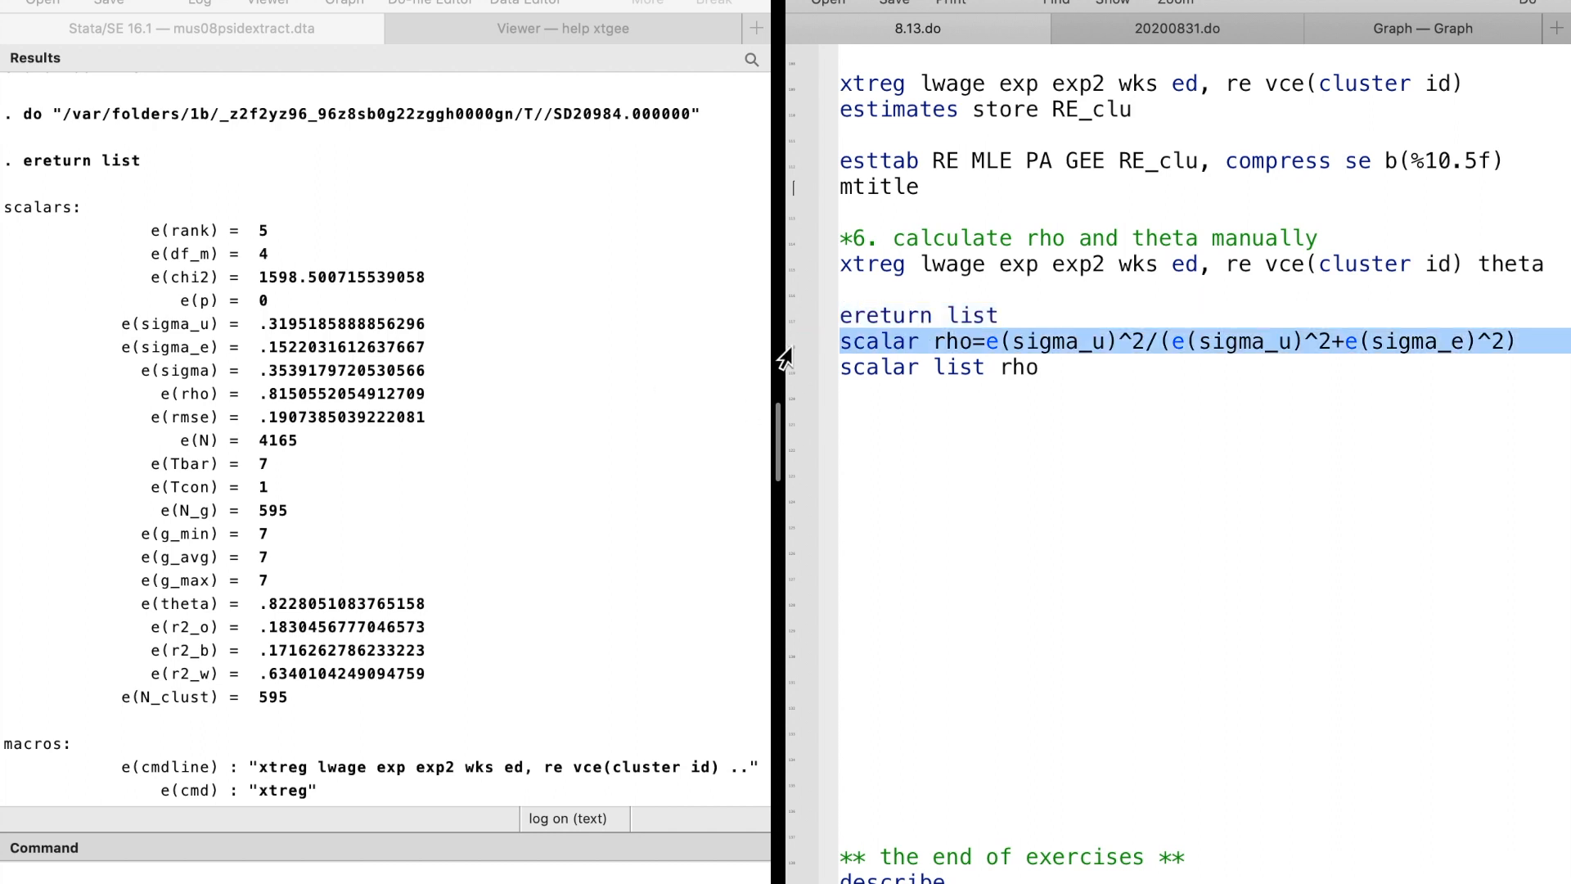
{"action": "key", "text": "super+shift+d"}
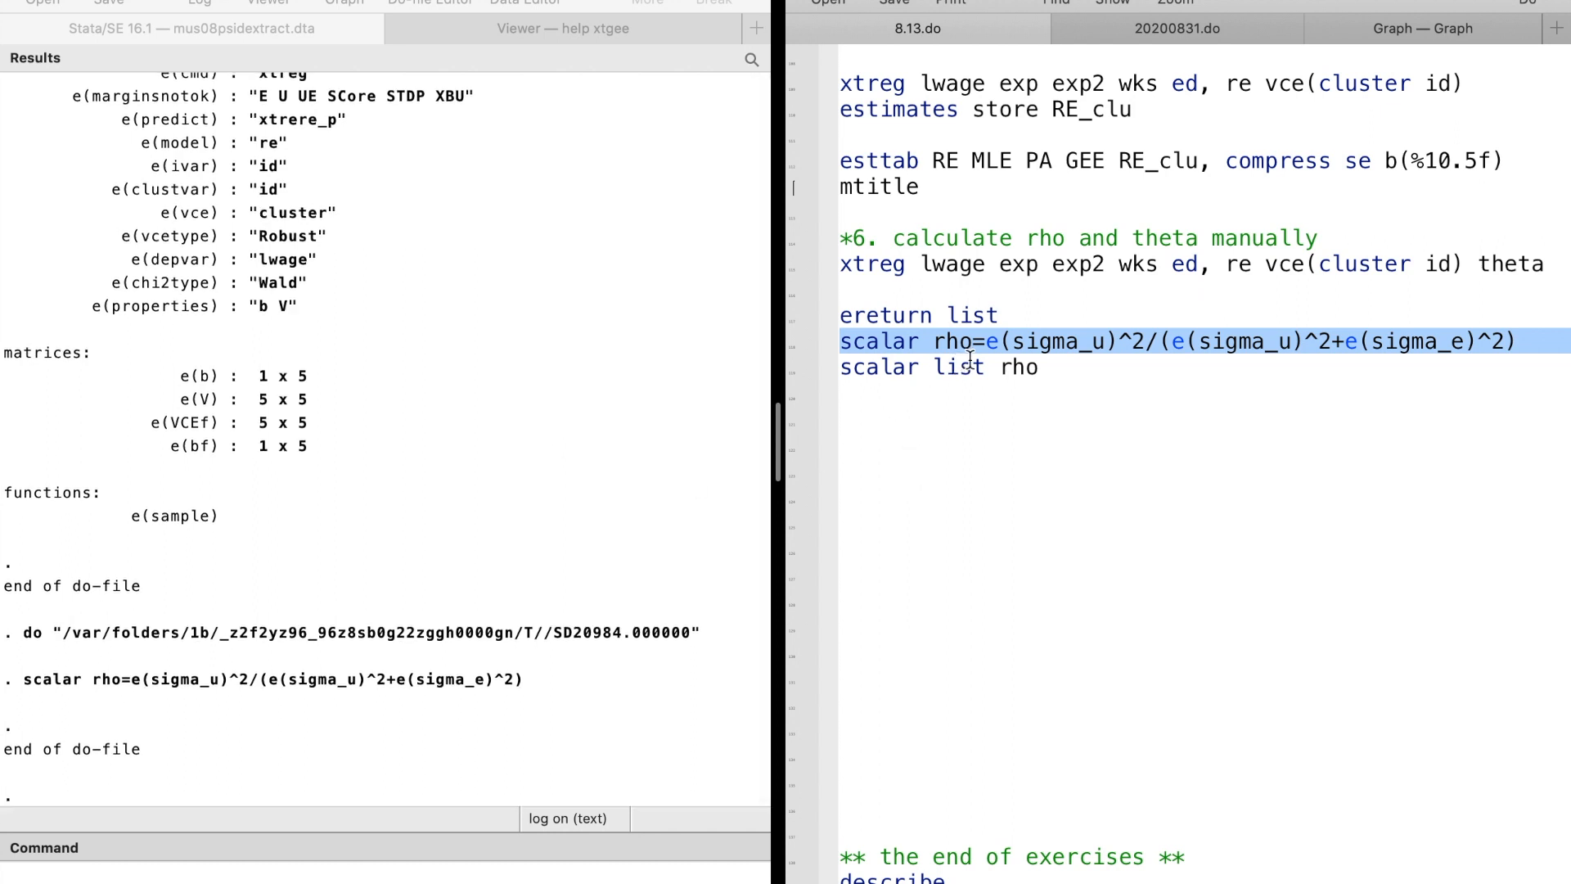
{"action": "left_click", "coordinate": [787, 373]}
{"action": "key", "text": "super+shift+d"}
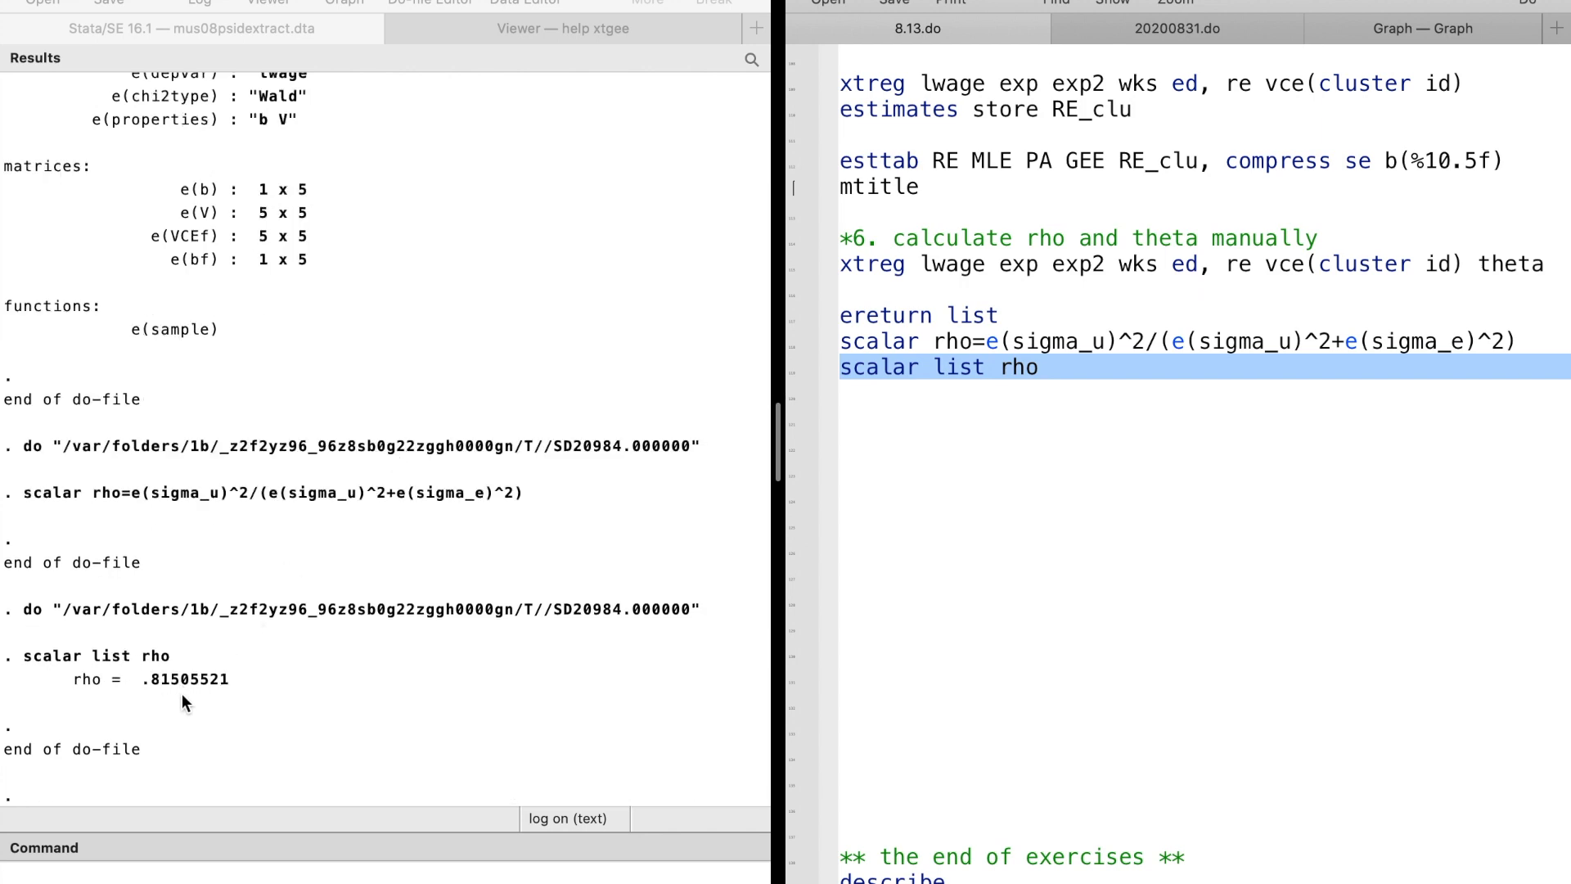
{"action": "scroll", "coordinate": [270, 475], "scroll_direction": "up", "scroll_amount": 10}
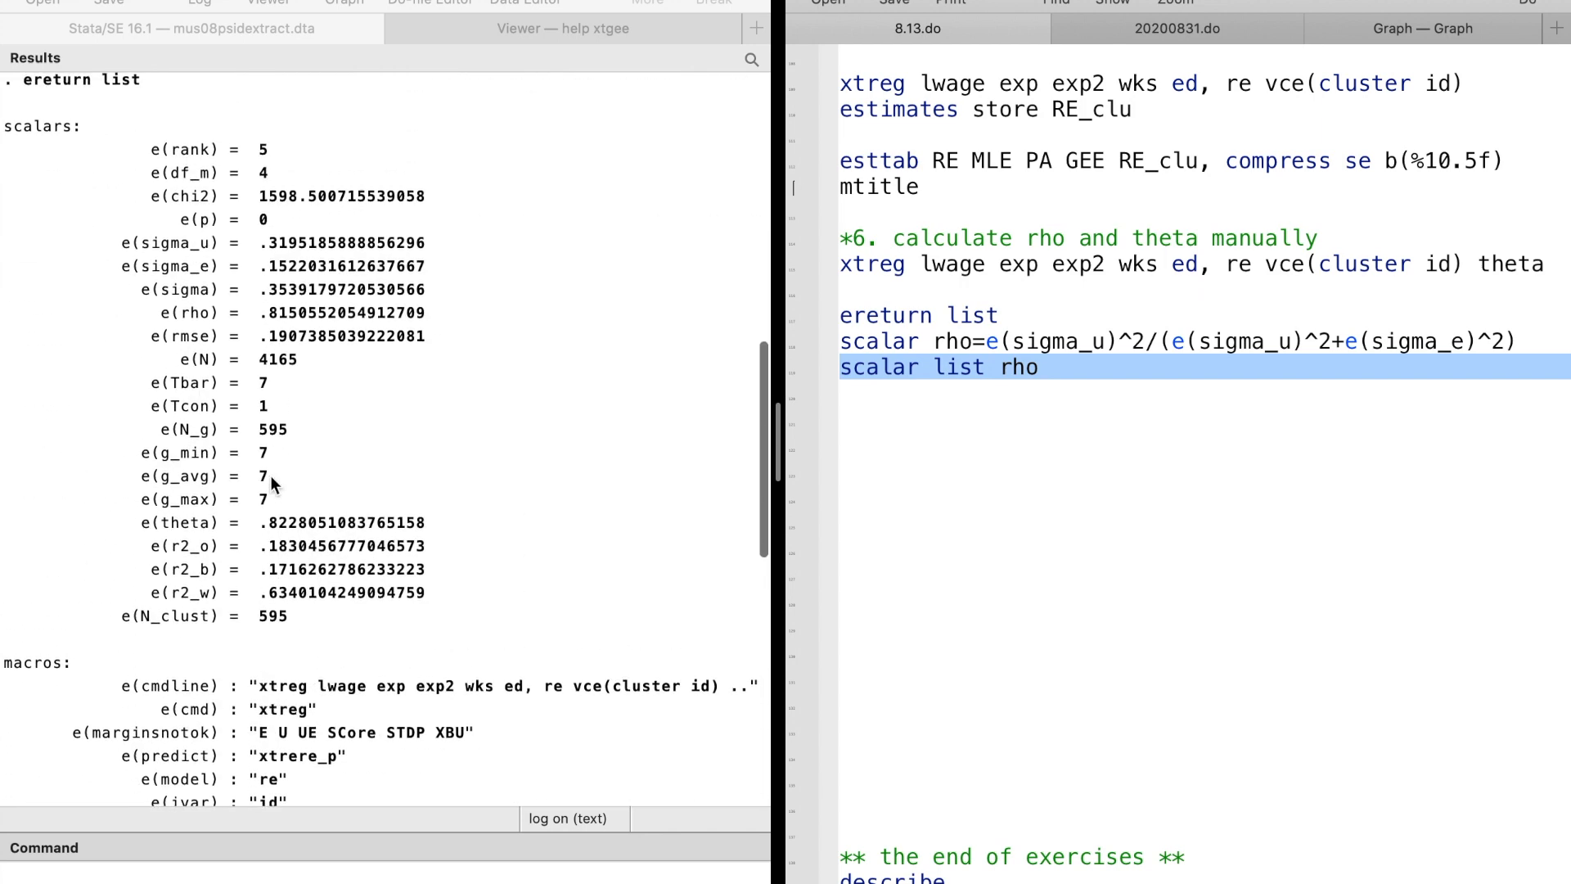
{"action": "scroll", "coordinate": [270, 475], "scroll_direction": "up", "scroll_amount": 2}
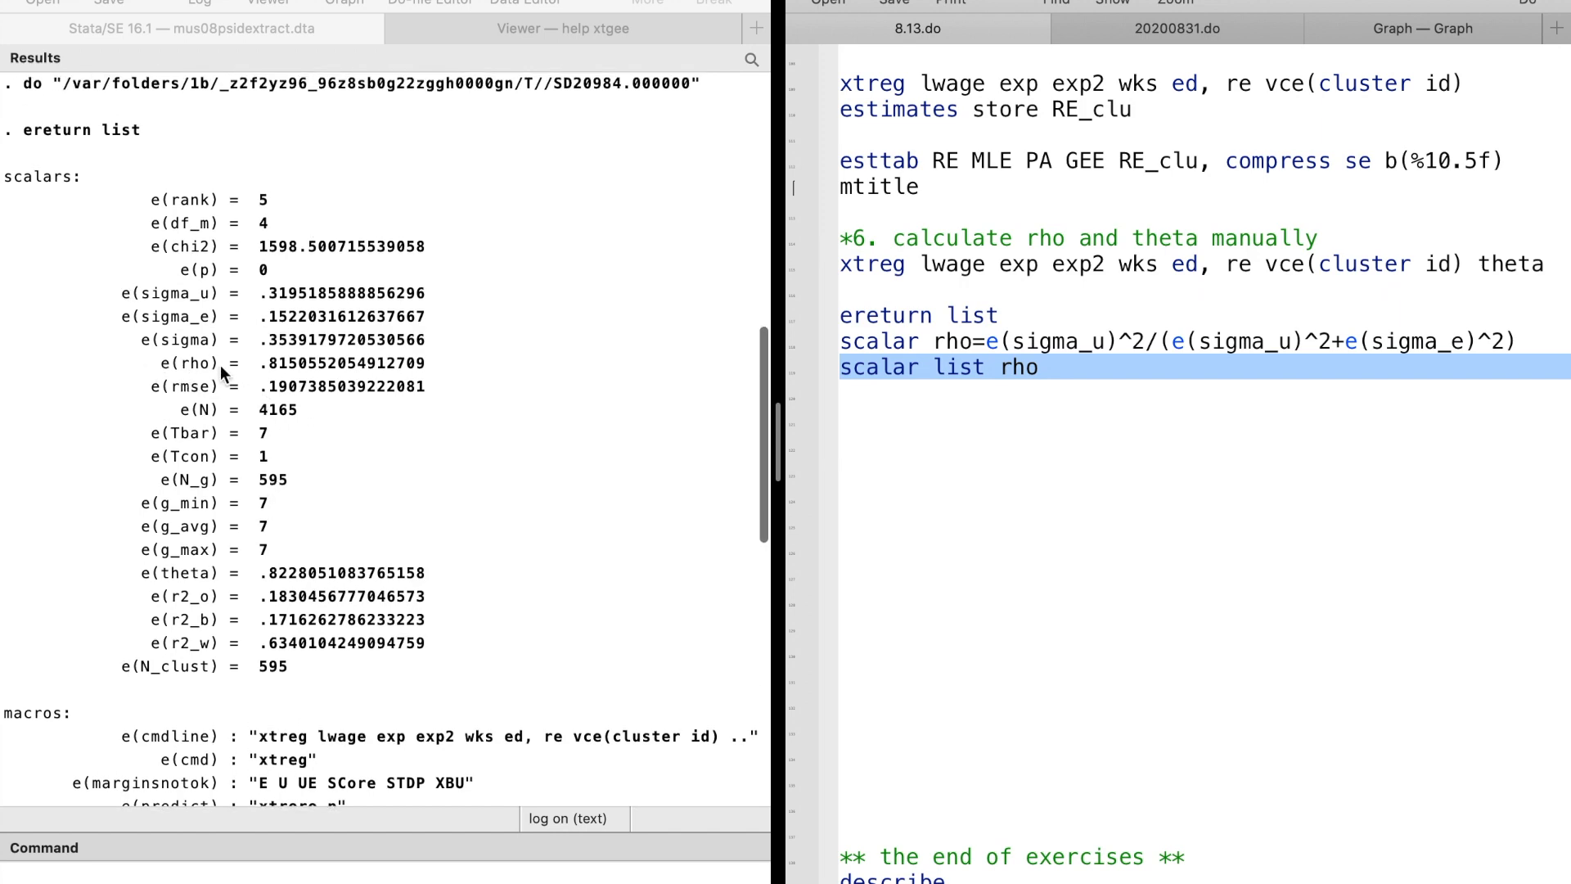
{"action": "scroll", "coordinate": [354, 363], "scroll_direction": "up", "scroll_amount": 4}
{"action": "scroll", "coordinate": [353, 357], "scroll_direction": "up", "scroll_amount": 5}
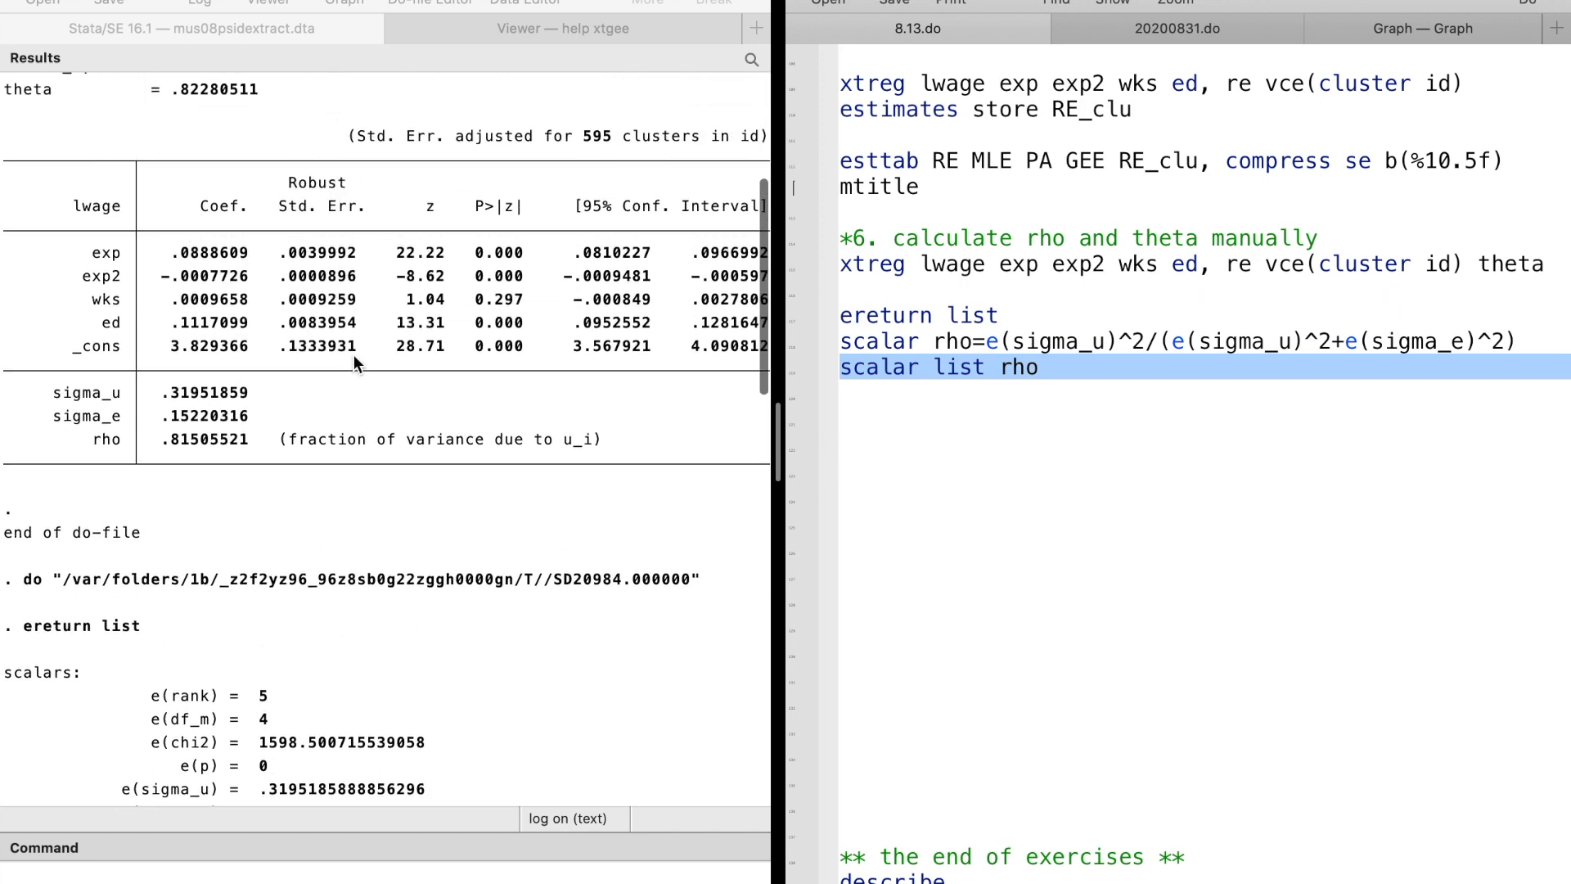
{"action": "right_click", "coordinate": [354, 357]}
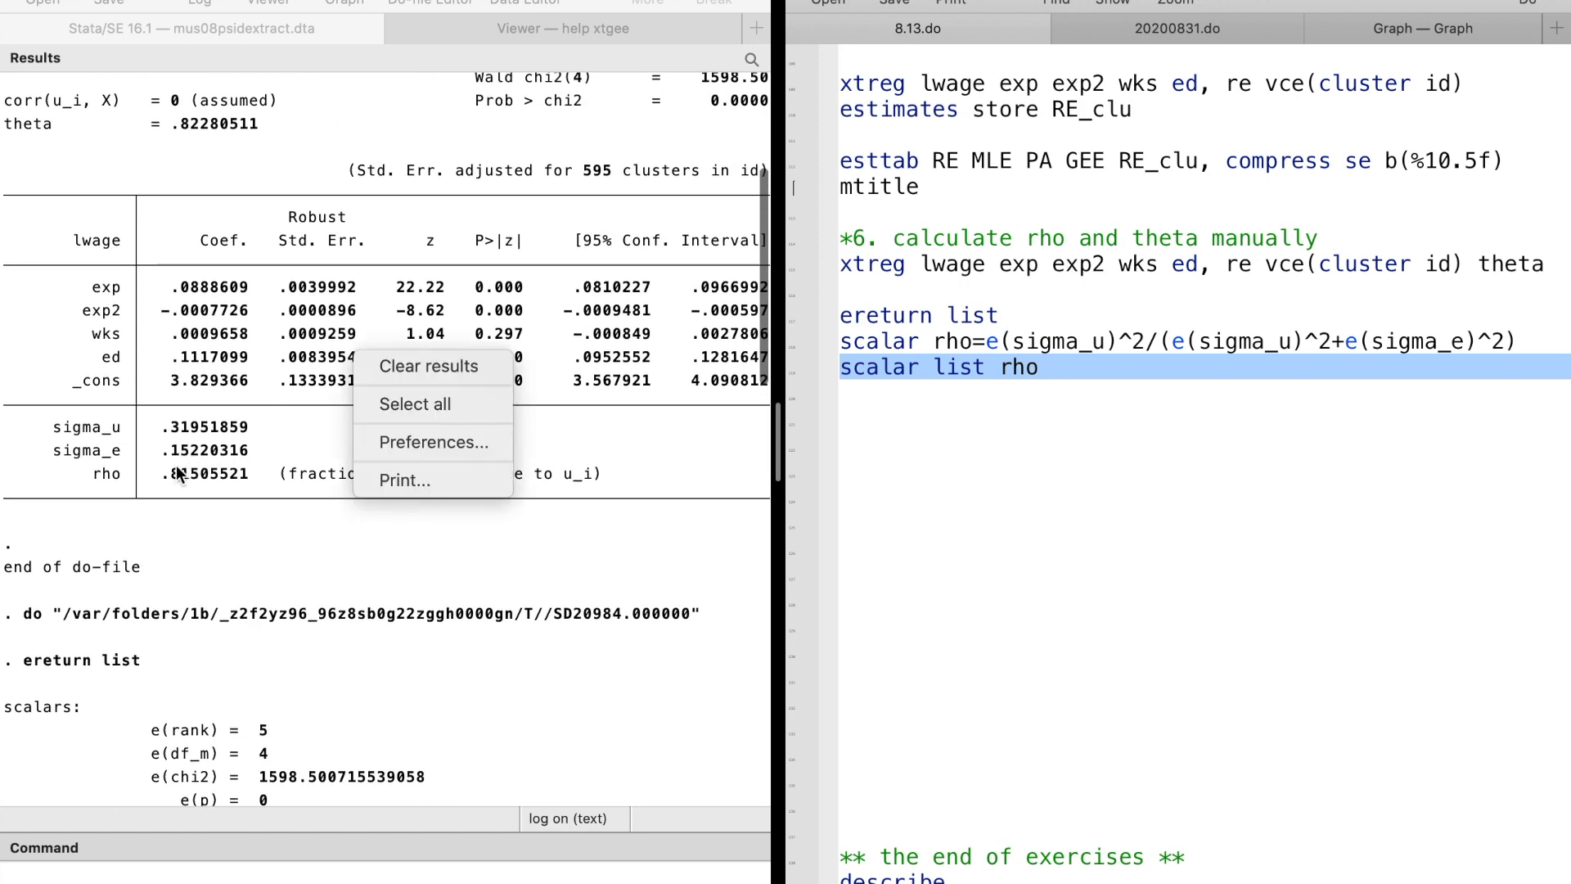
{"action": "left_click", "coordinate": [236, 499]}
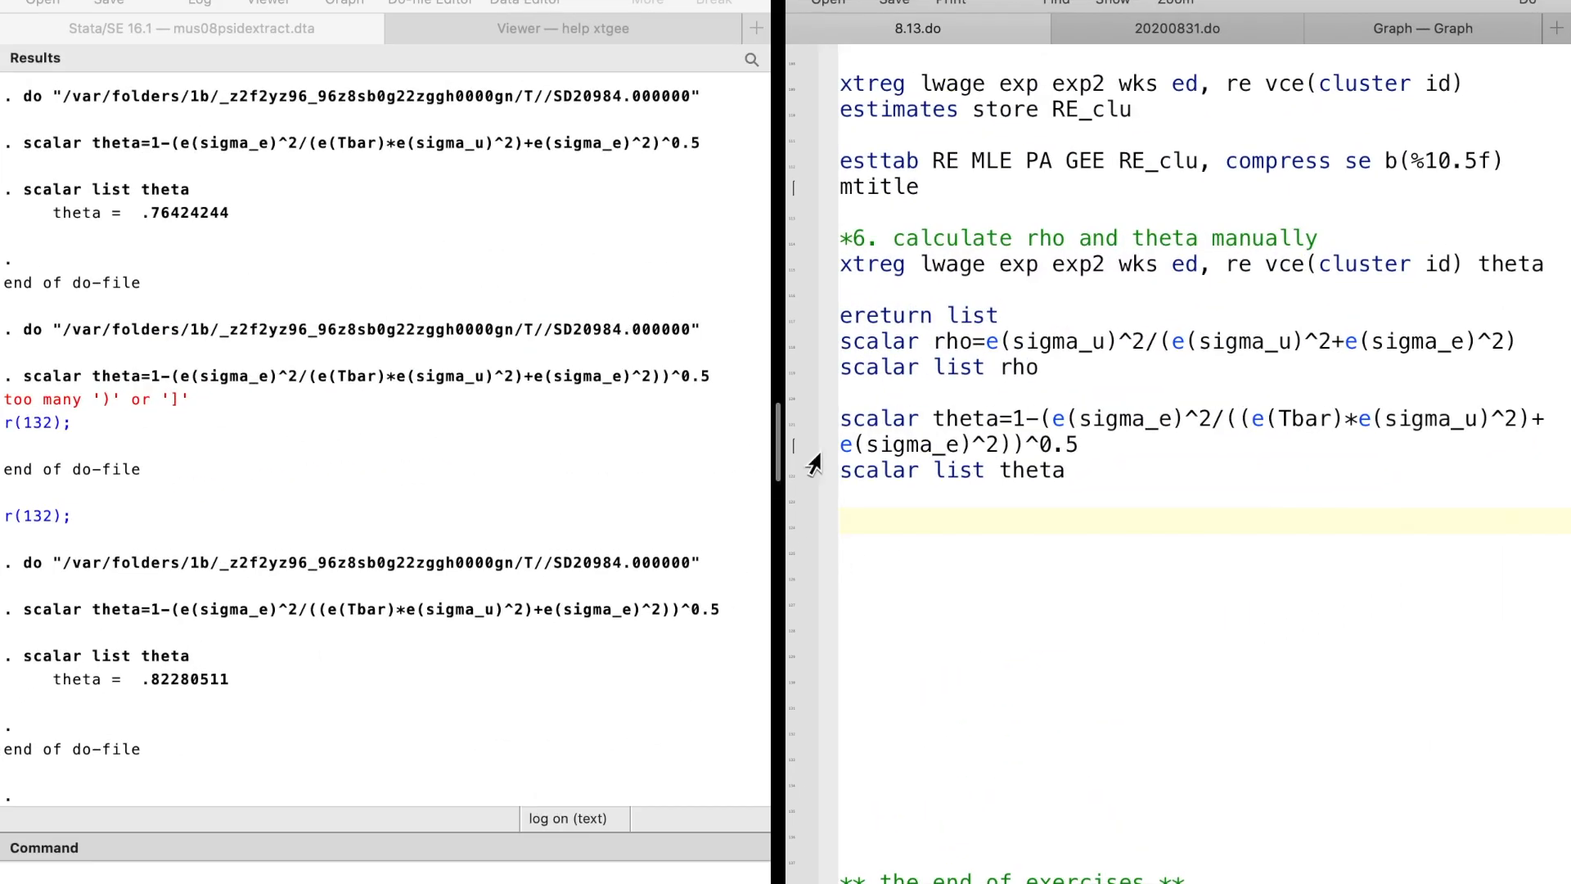
Step: Run the do-file lines that compute scalar theta from e(sigma_e), e(Tbar) and e(sigma_u) and list it, reviewing the earlier output
{"action": "left_click", "coordinate": [790, 420]}
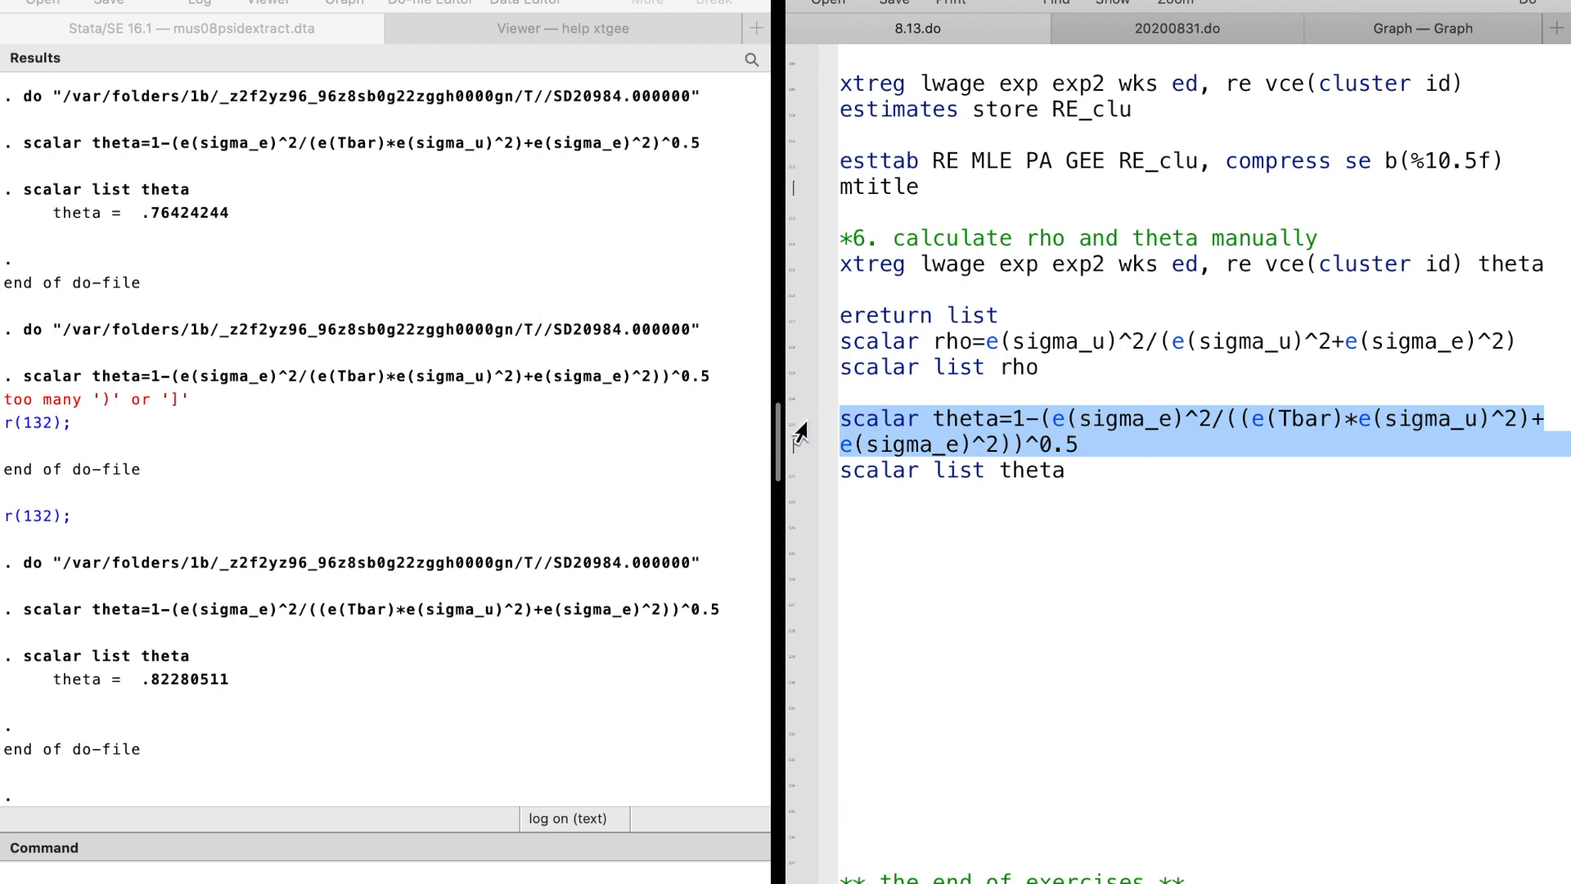
{"action": "key", "text": "super+shift+d"}
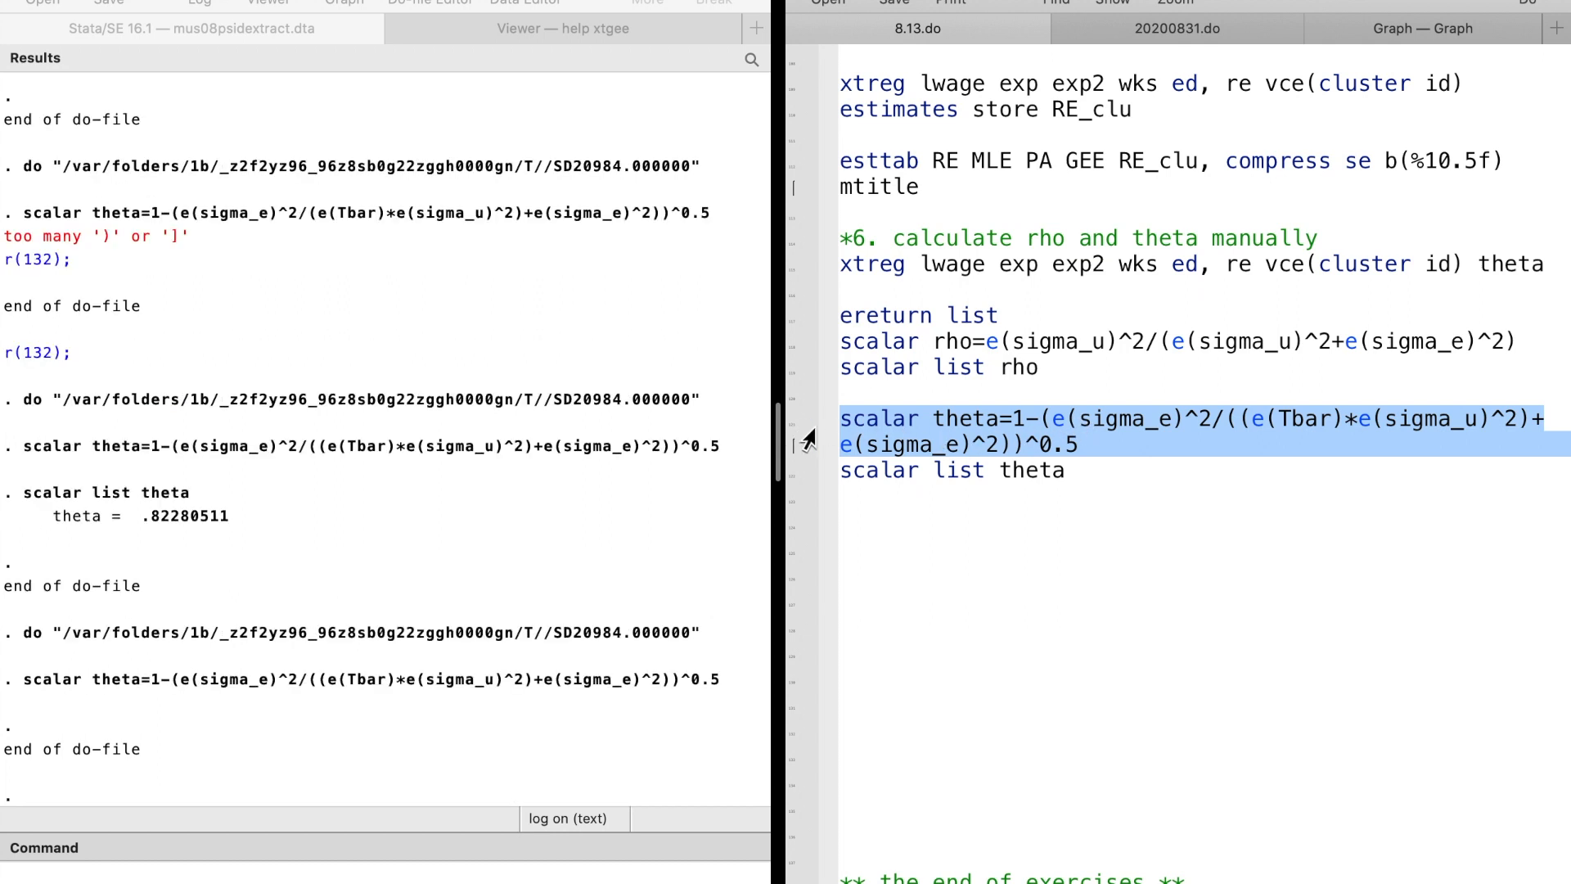
{"action": "left_click", "coordinate": [790, 481]}
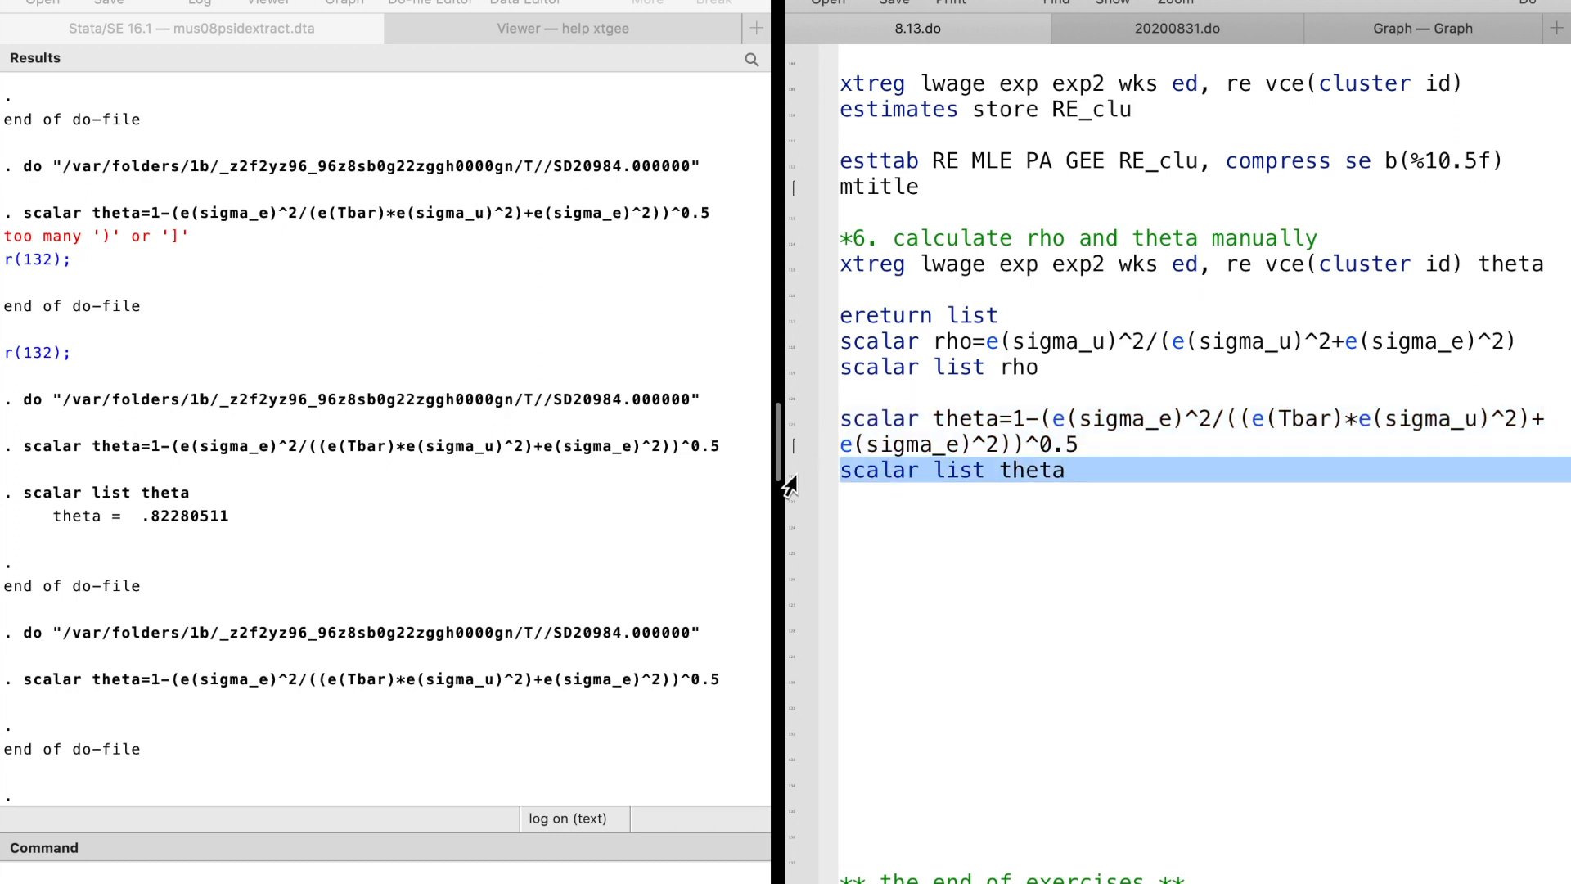
{"action": "key", "text": "super+shift+d"}
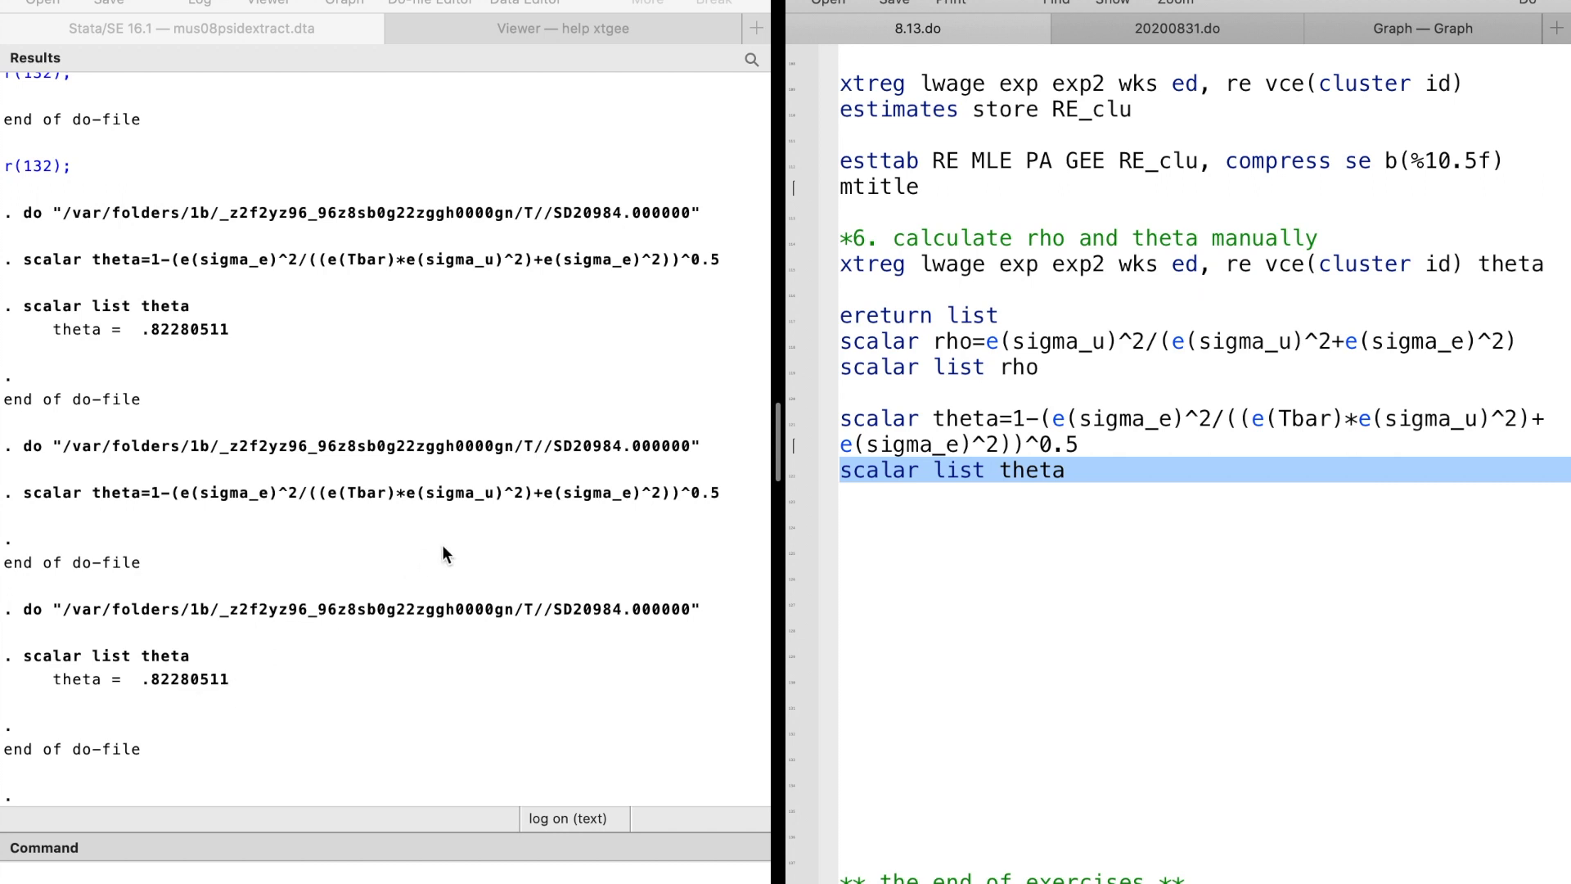
{"action": "scroll", "coordinate": [442, 553], "scroll_direction": "up", "scroll_amount": 10}
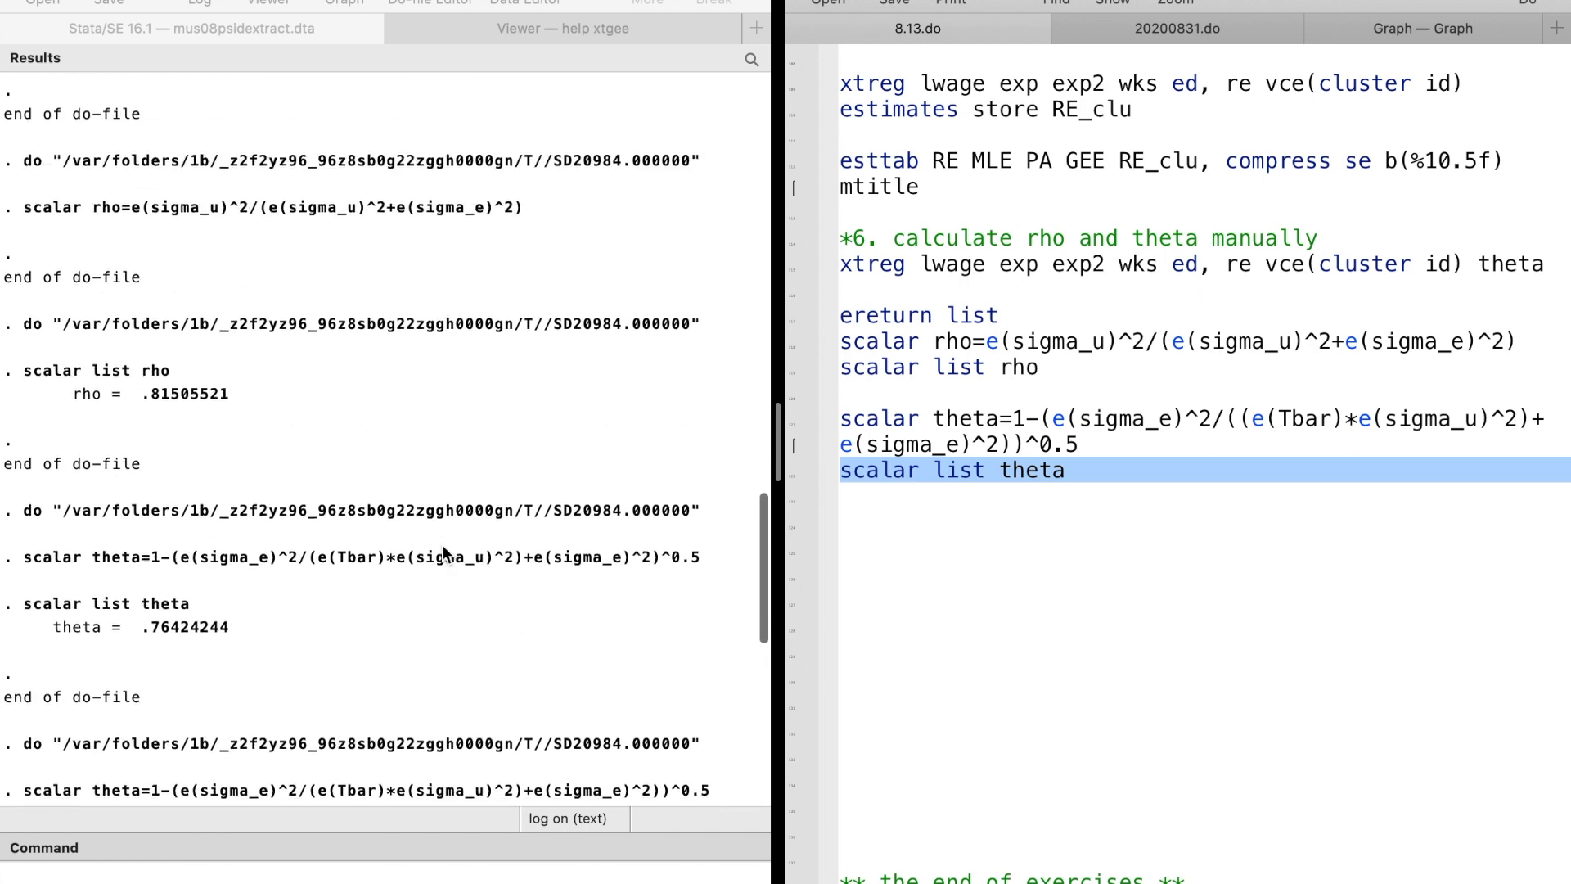
{"action": "scroll", "coordinate": [441, 552], "scroll_direction": "up", "scroll_amount": 15}
{"action": "scroll", "coordinate": [442, 553], "scroll_direction": "up", "scroll_amount": 8}
{"action": "scroll", "coordinate": [442, 546], "scroll_direction": "up", "scroll_amount": 5}
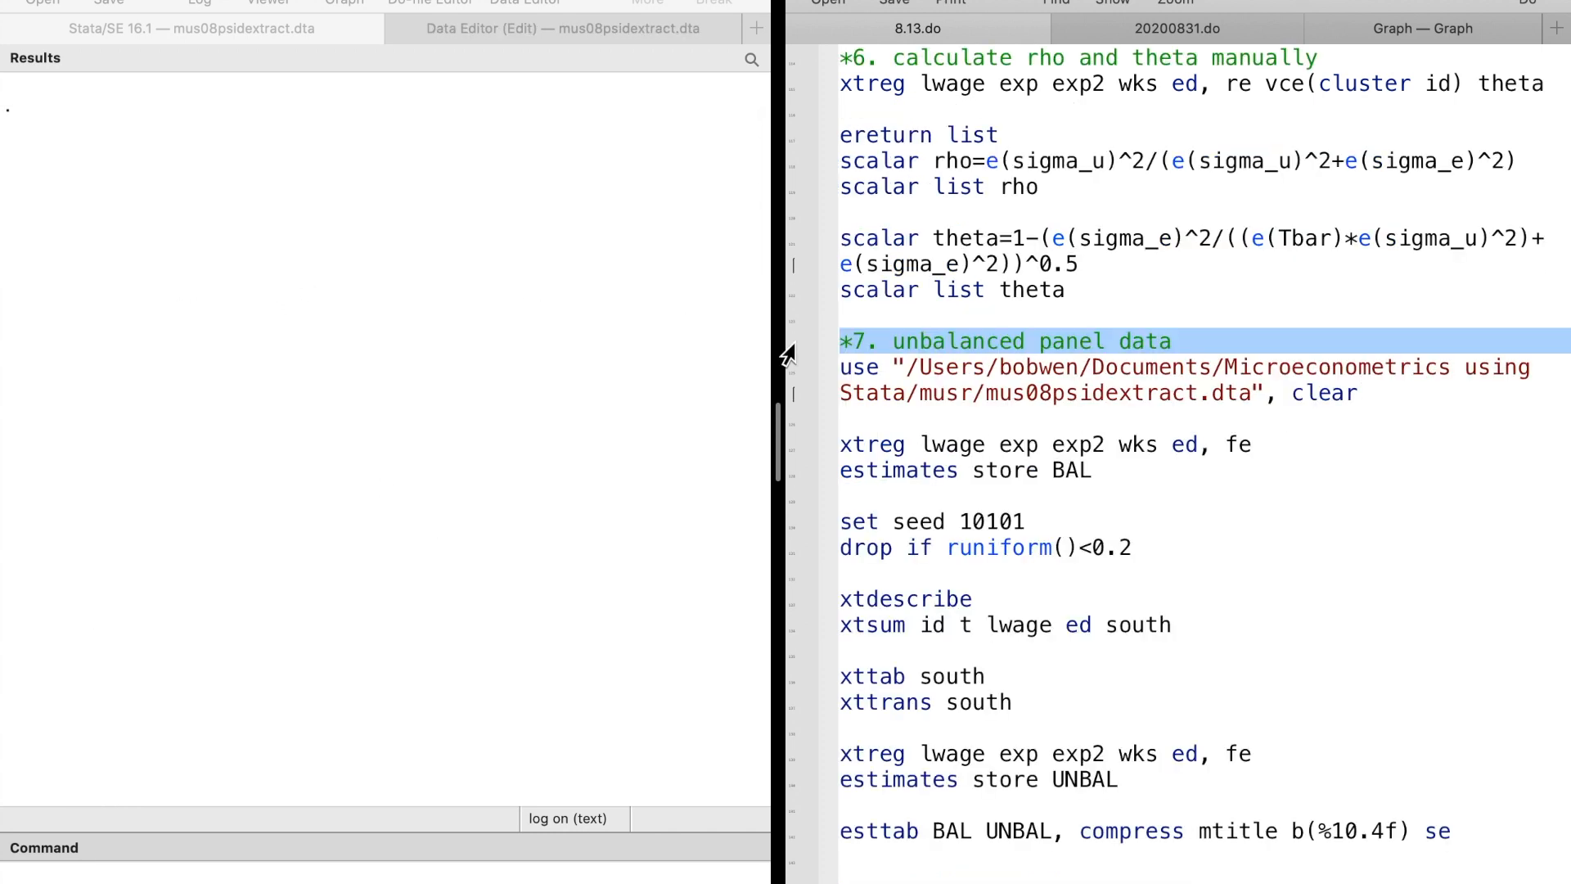
Step: Reload mus08psidextract.dta and run the fixed-effects regression of lwage on exp, exp2, wks and ed, storing the estimates as BAL
{"action": "left_click_drag", "start_coordinate": [787, 348], "coordinate": [790, 392]}
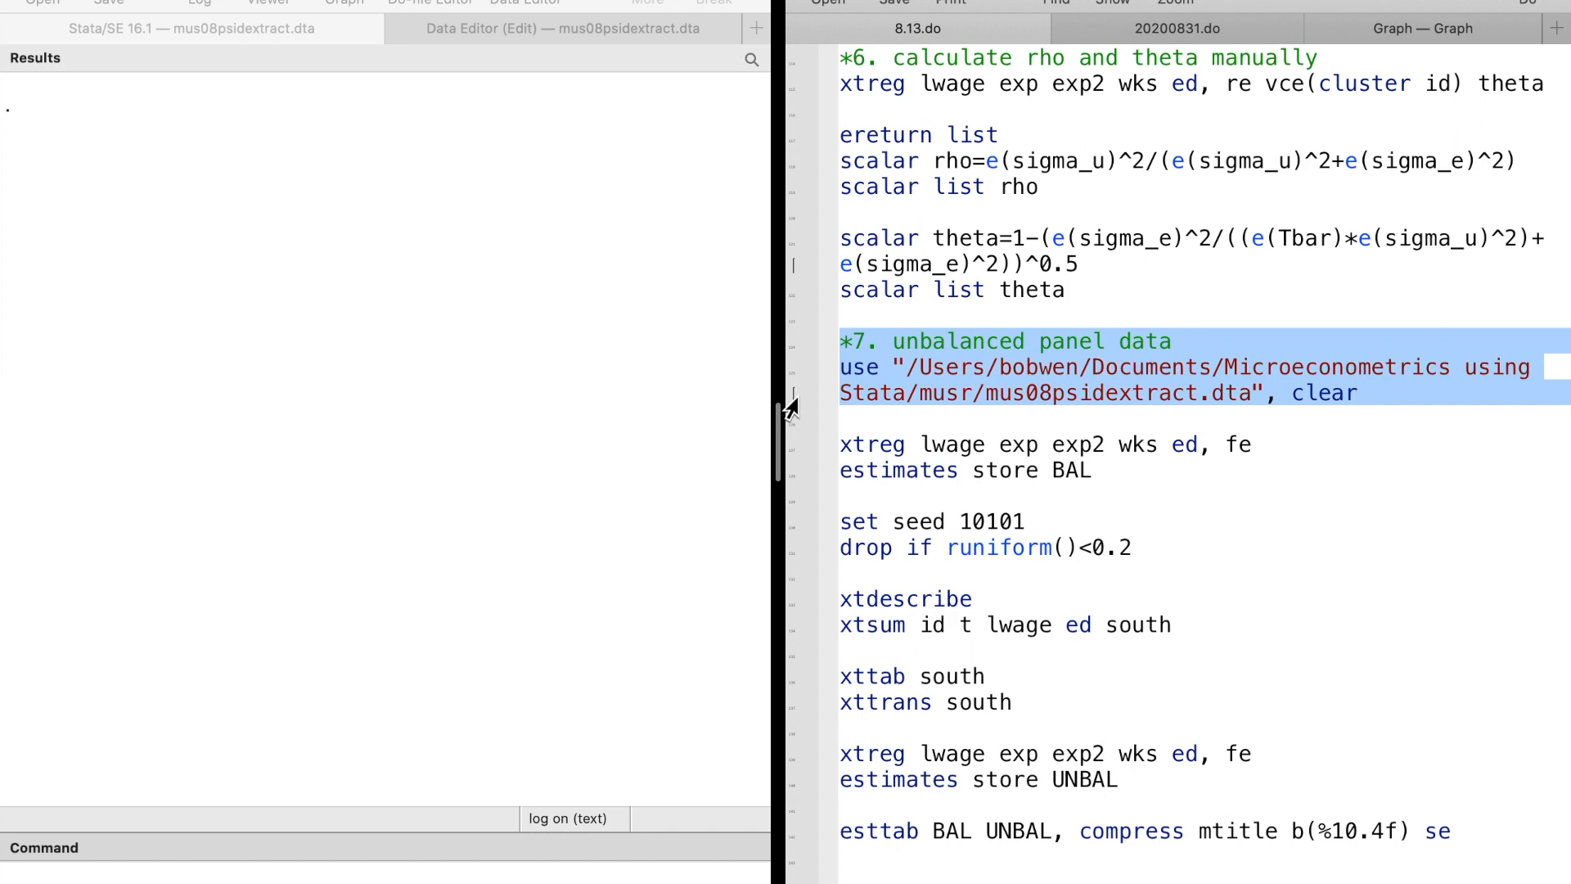
{"action": "key", "text": "super+shift+d"}
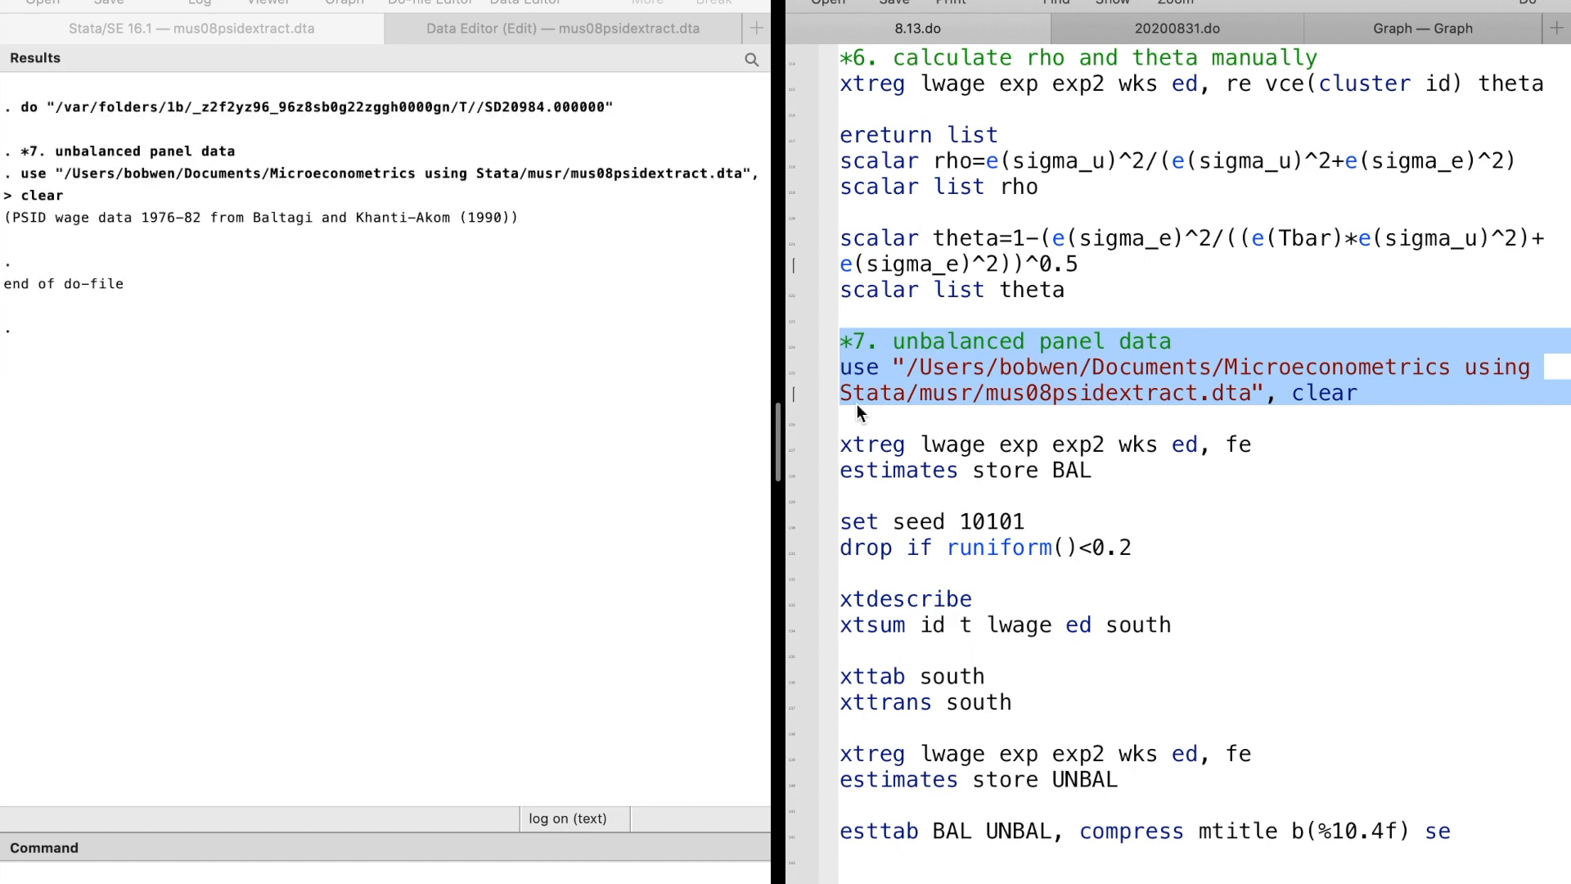
{"action": "left_click", "coordinate": [783, 446]}
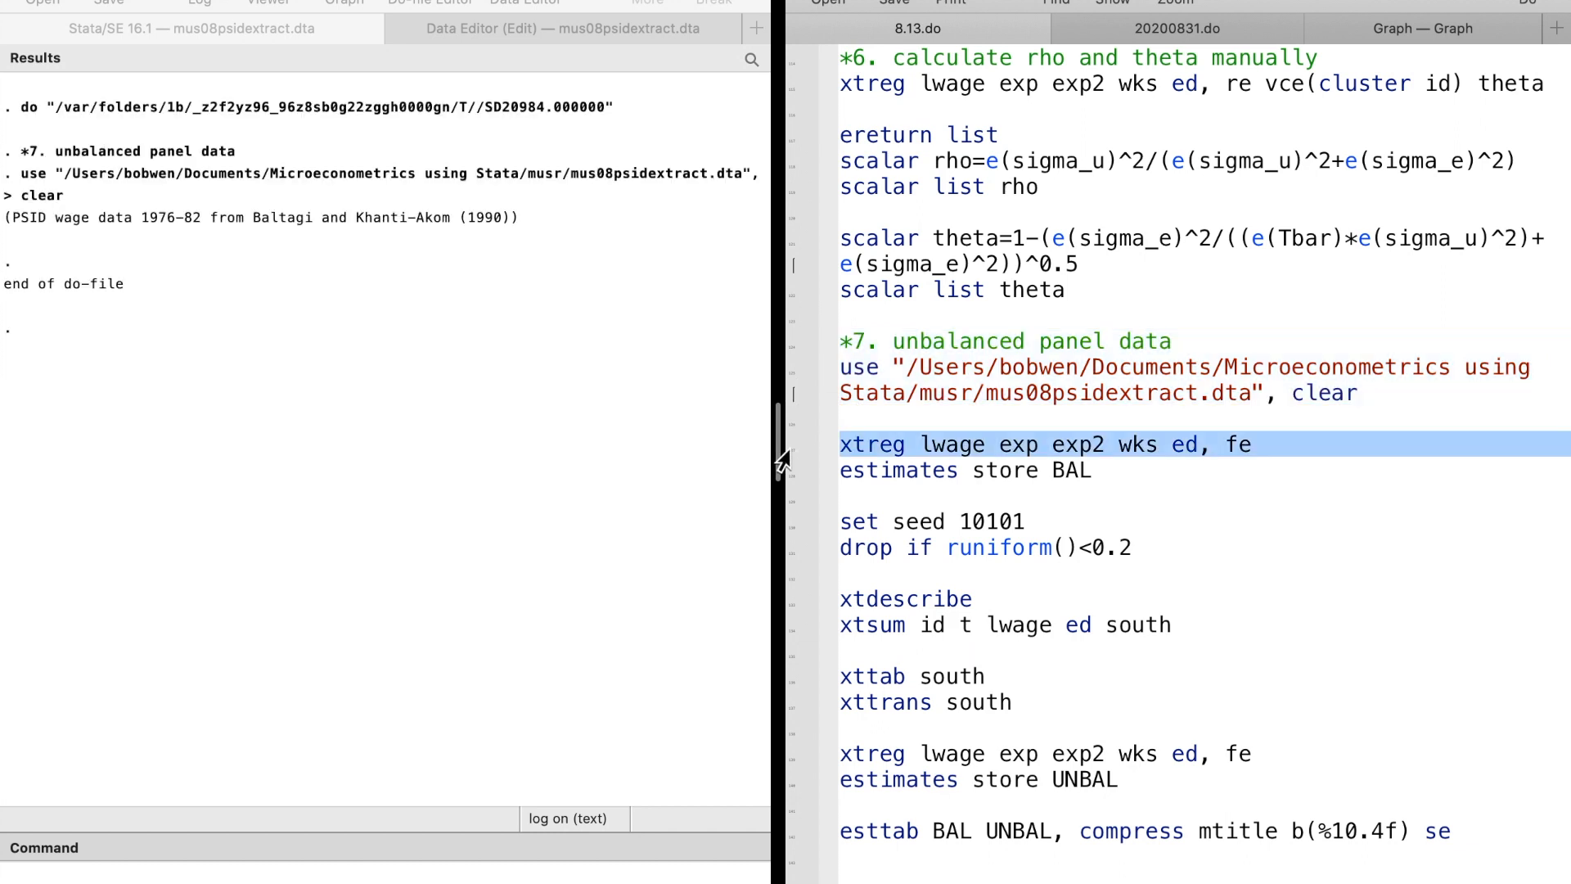
{"action": "left_click_drag", "start_coordinate": [783, 460], "coordinate": [783, 475]}
{"action": "key", "text": "super+shift+d"}
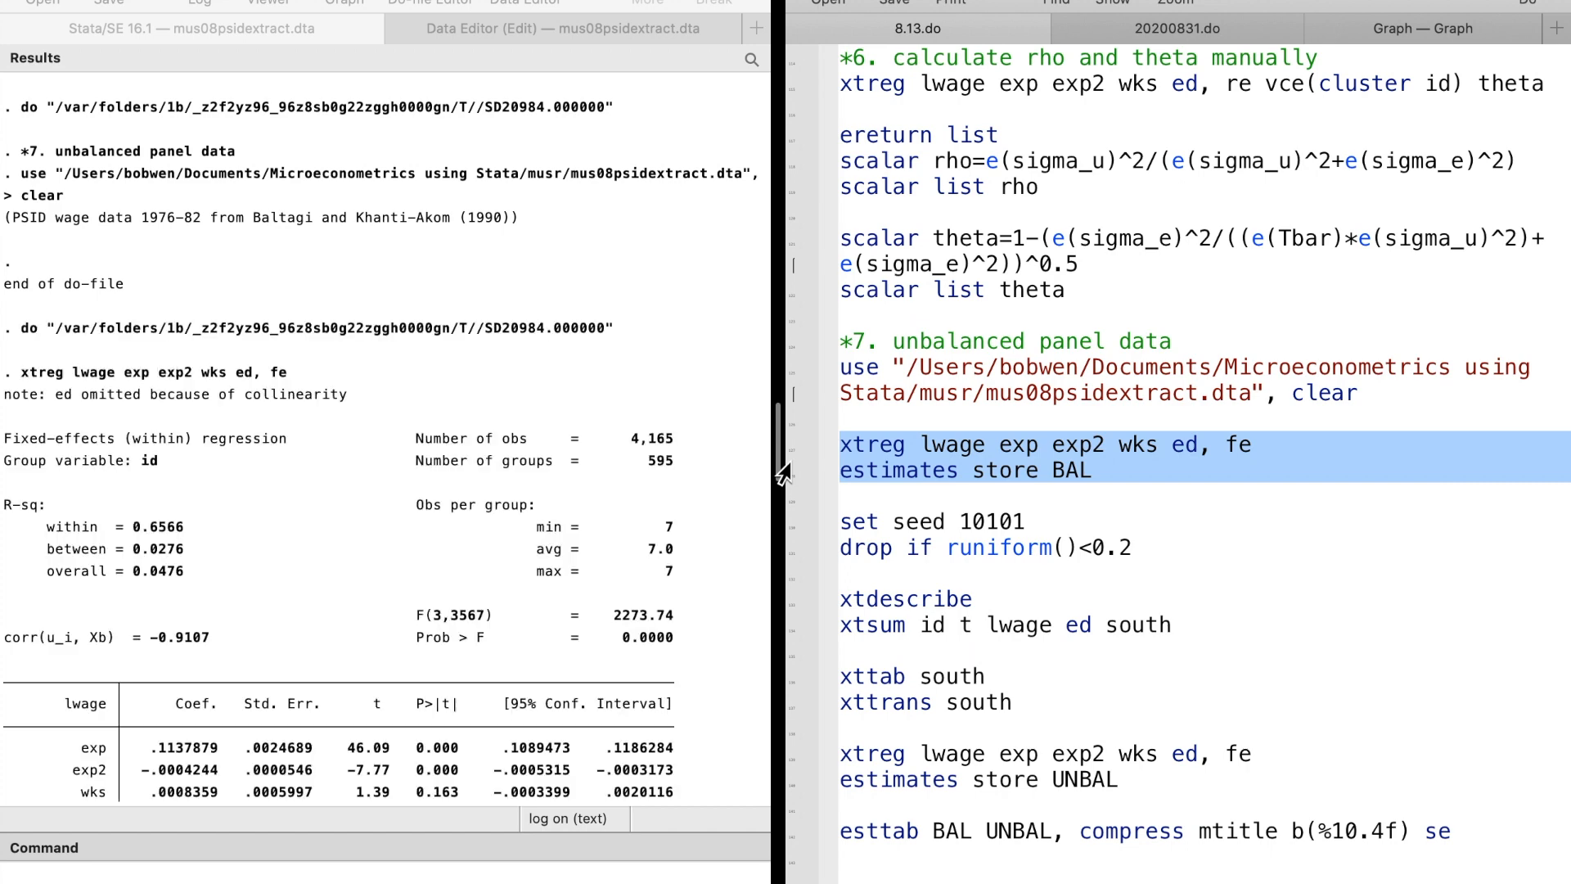
{"action": "scroll", "coordinate": [555, 332], "scroll_direction": "up", "scroll_amount": 3}
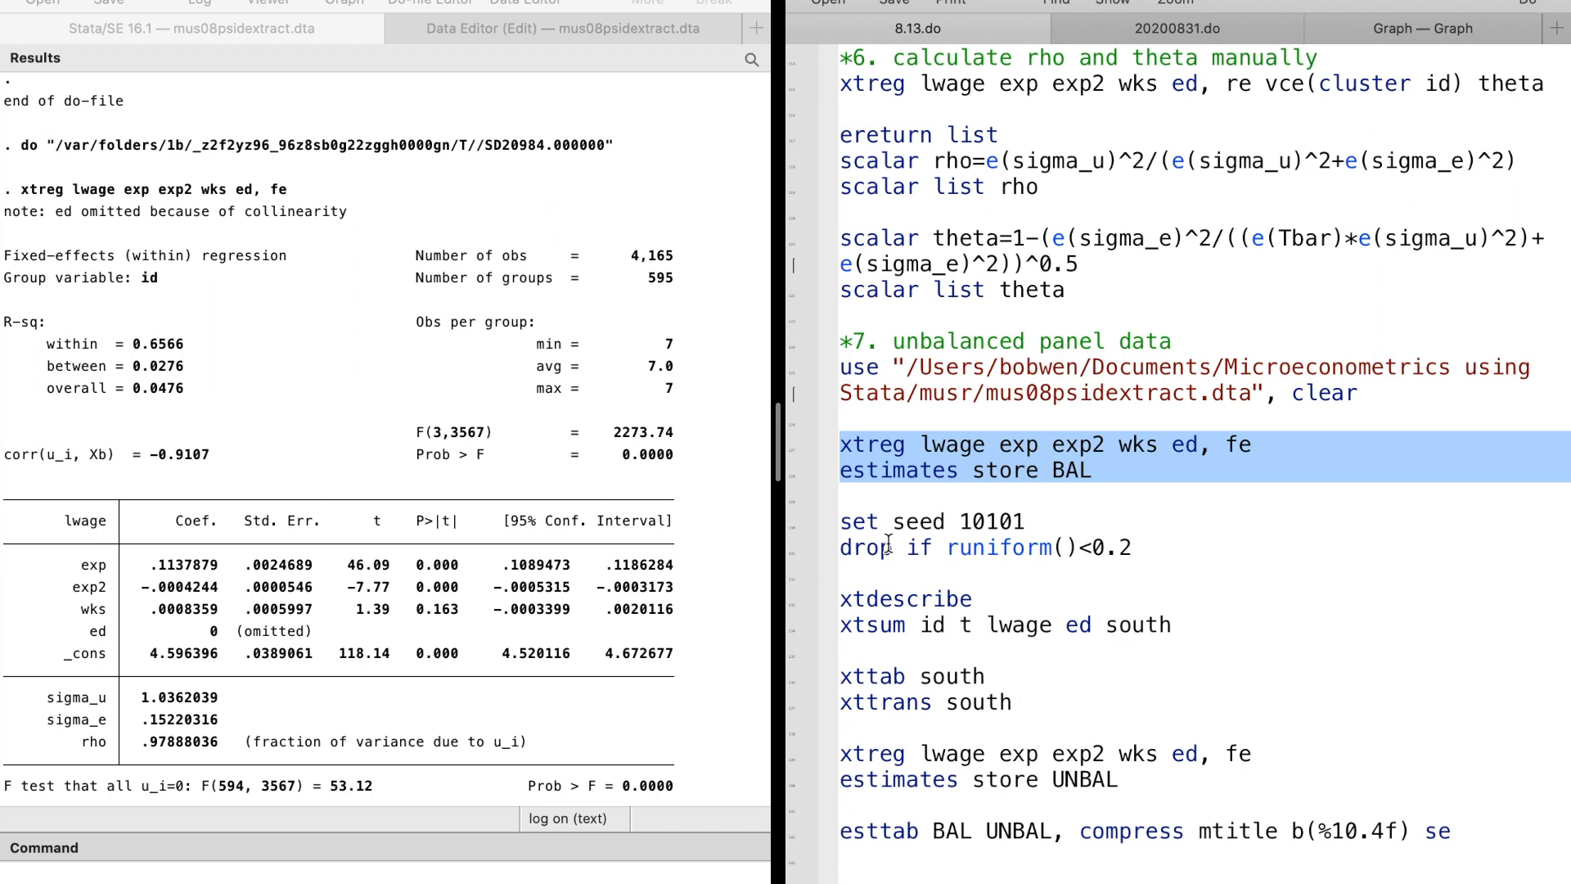
Step: Set the seed to 10101, drop observations where runiform()<0.2, and describe the resulting panel pattern with xtdescribe
{"action": "left_click_drag", "start_coordinate": [788, 530], "coordinate": [786, 561]}
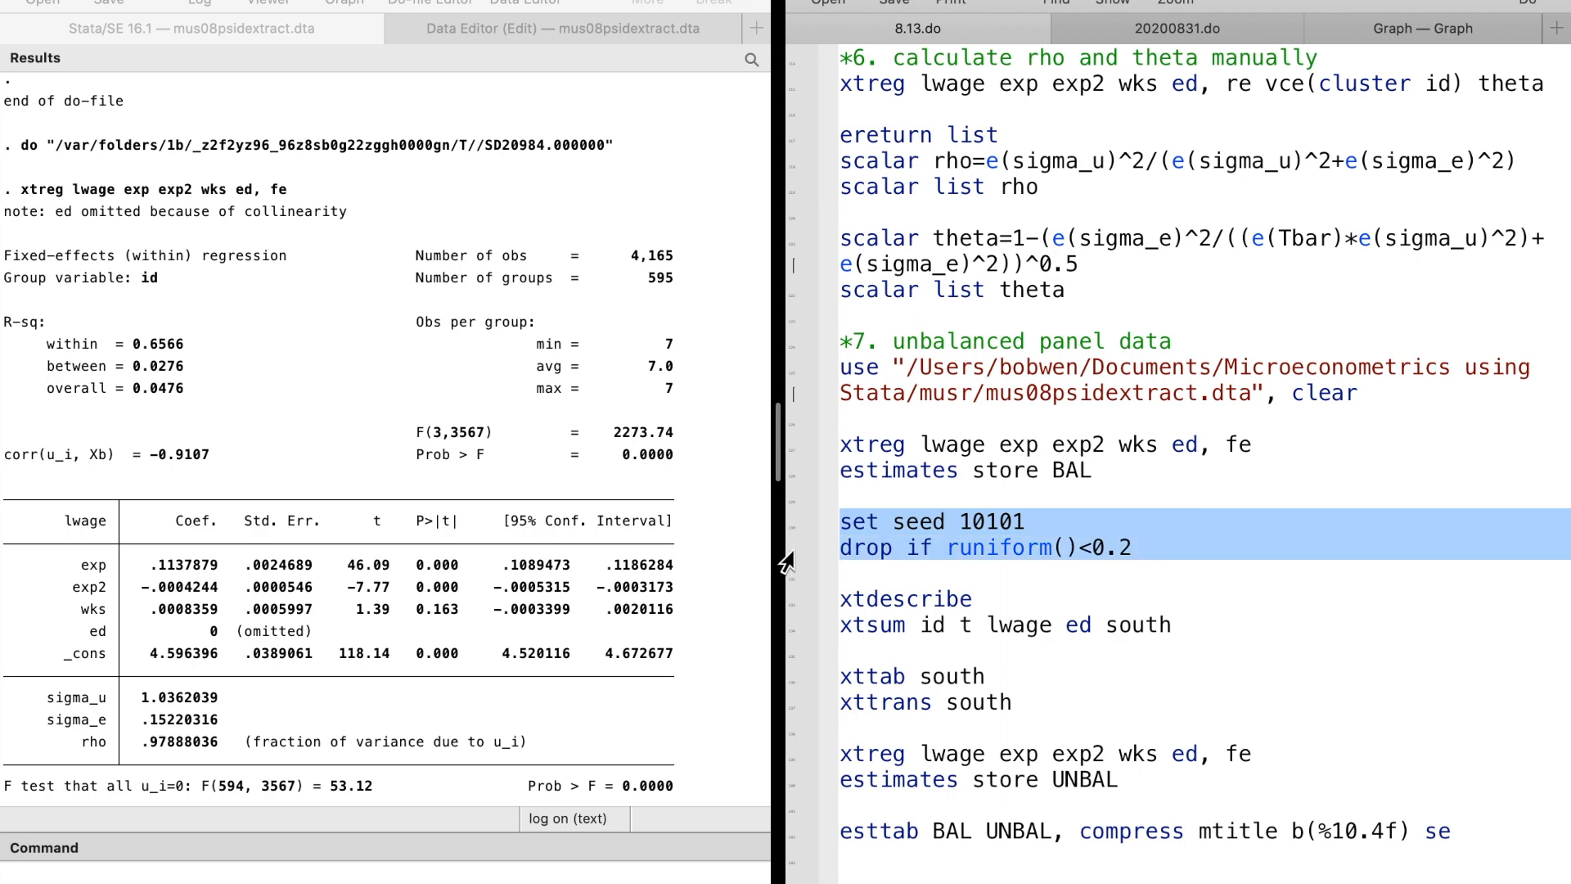
{"action": "key", "text": "super+shift+d"}
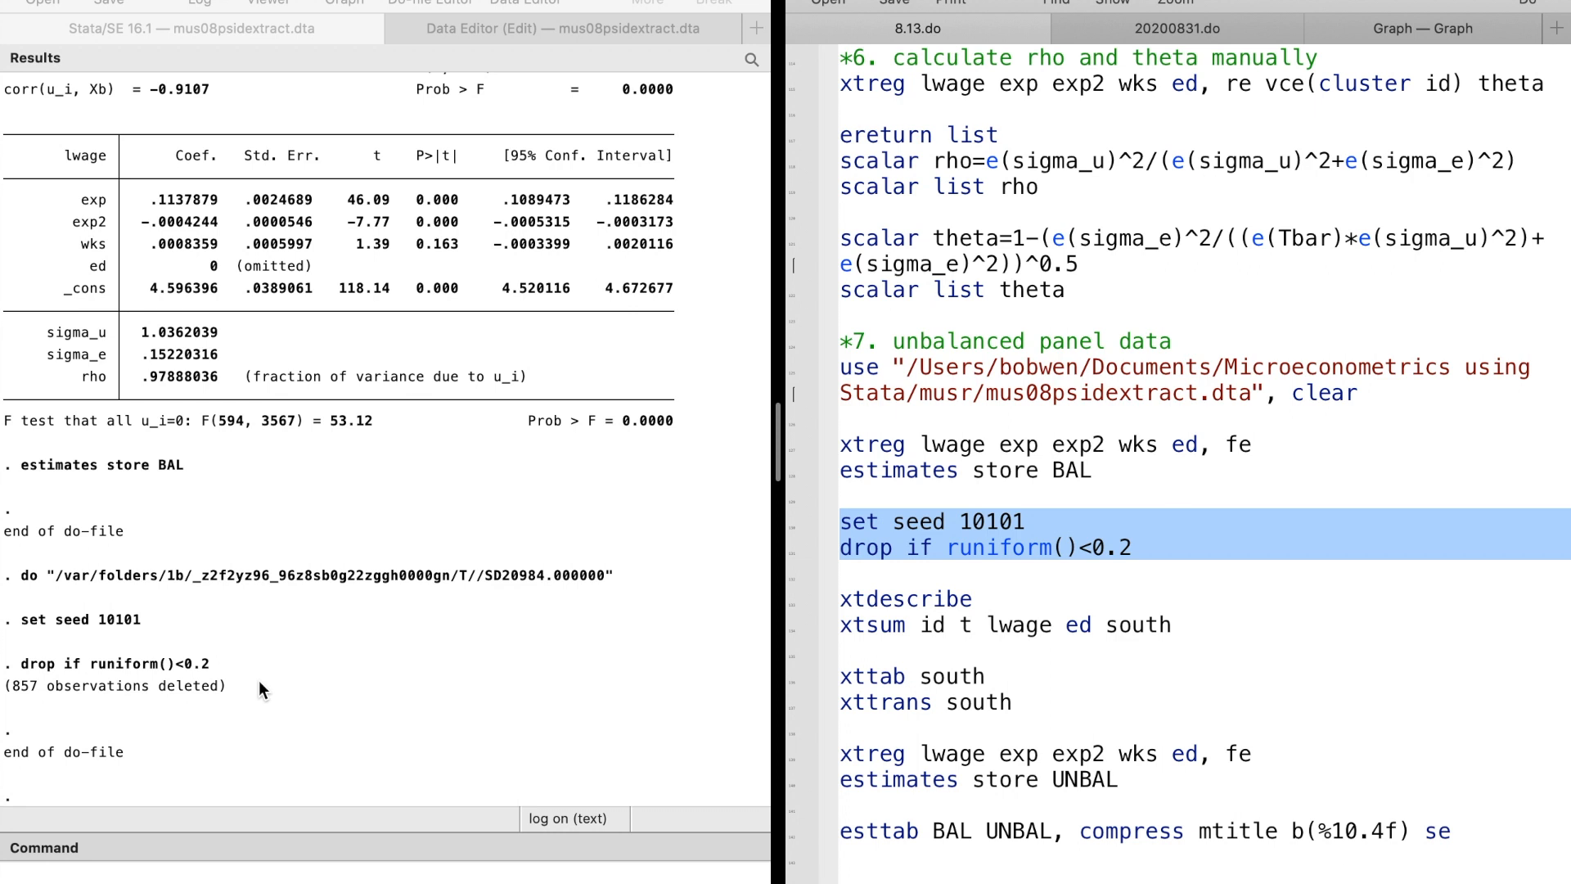
{"action": "left_click", "coordinate": [788, 605]}
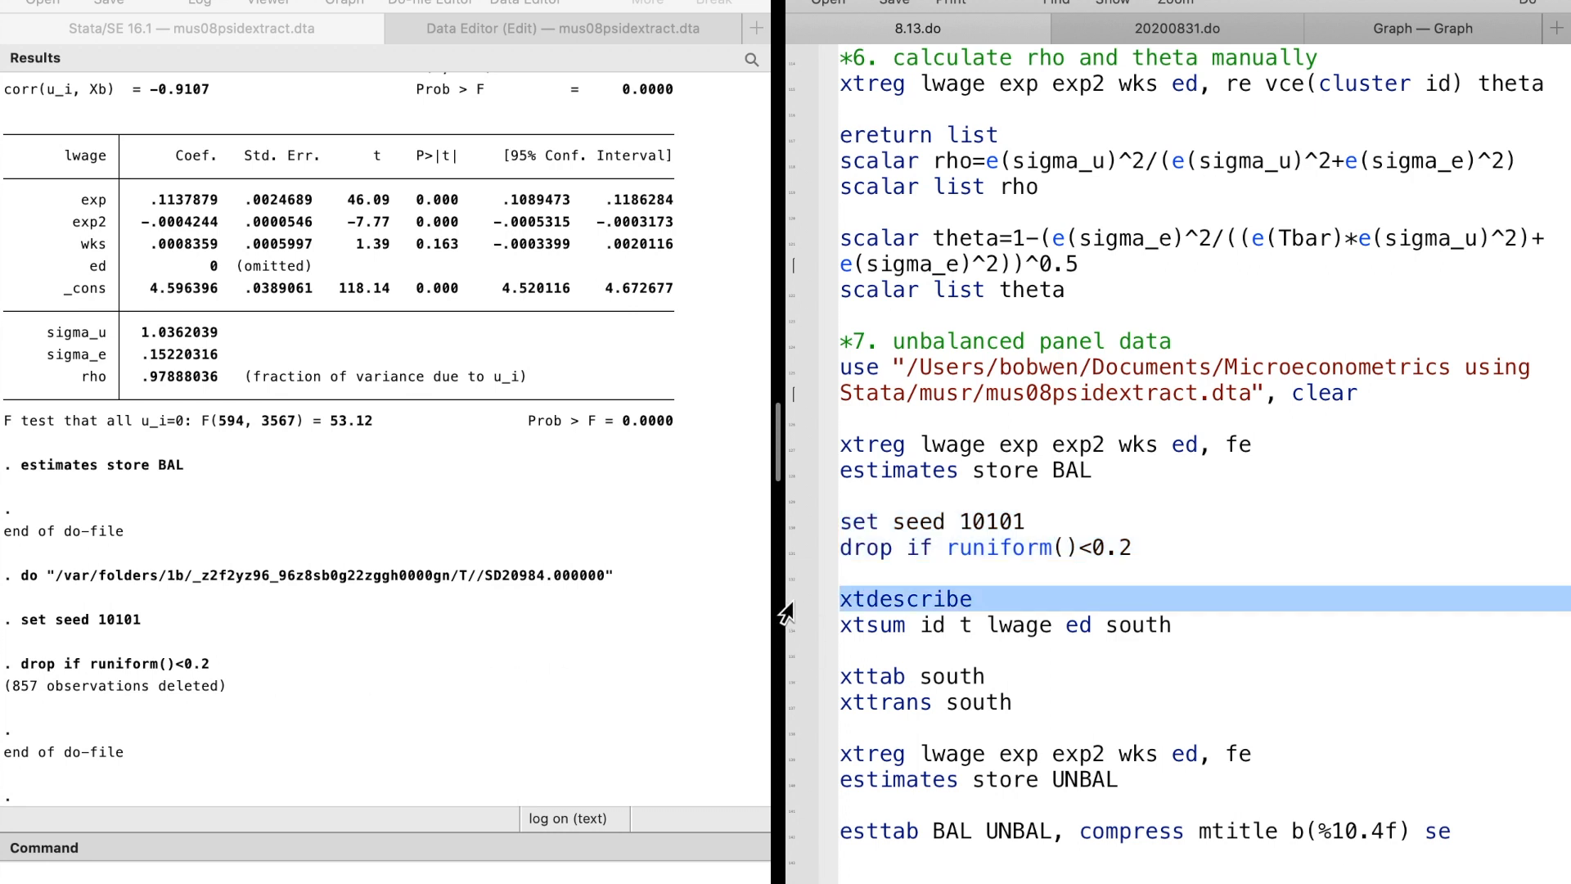
{"action": "key", "text": "super+shift+d"}
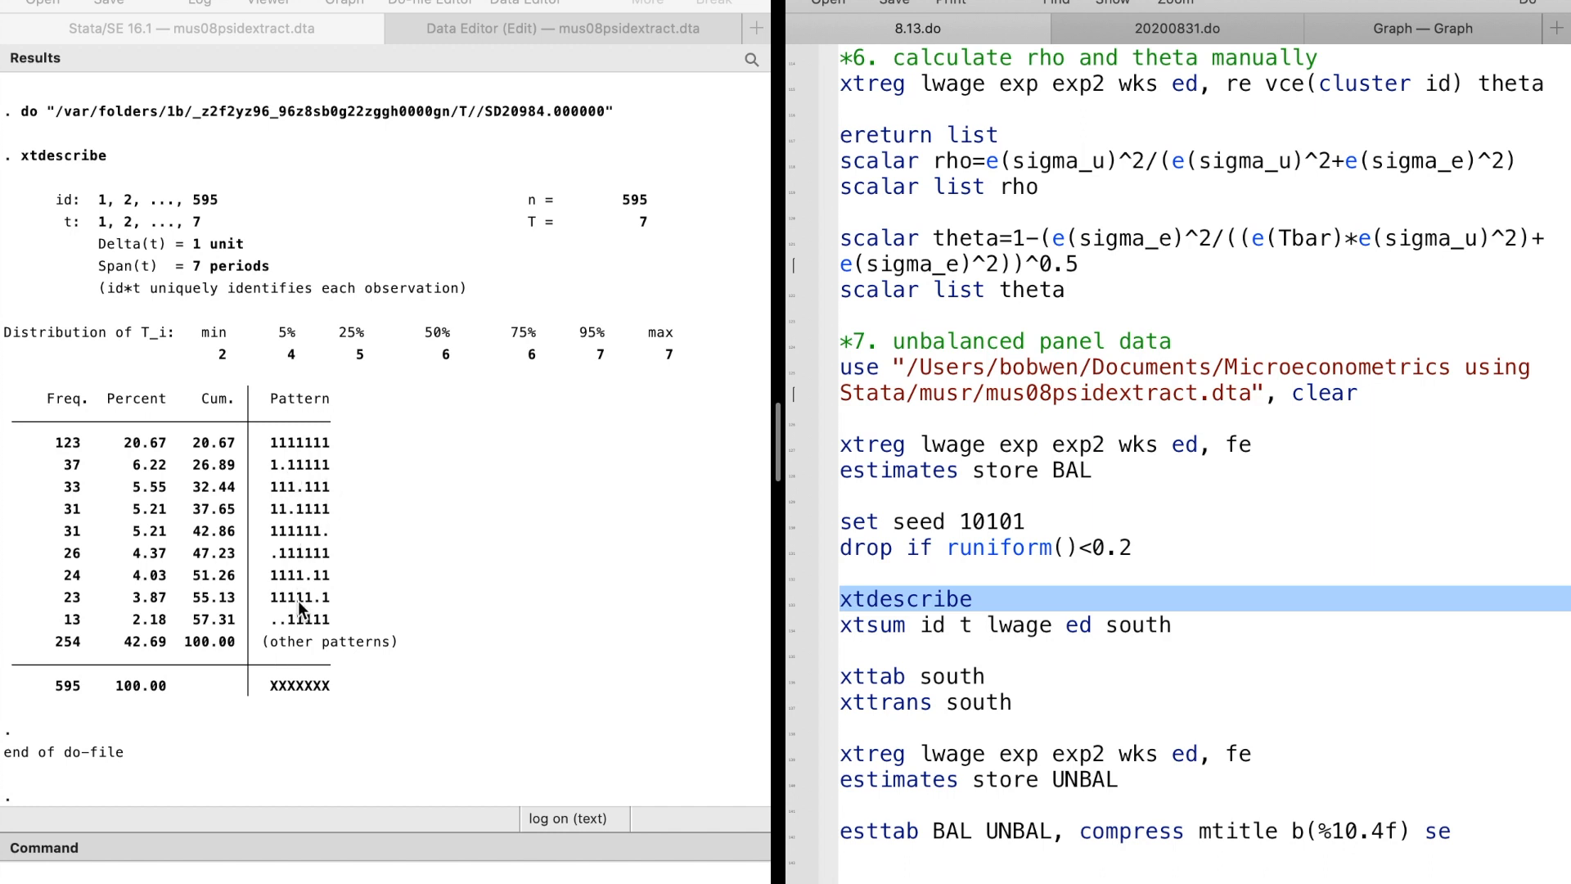
Step: Run the panel summaries from the do-file: xtsum for id, t, lwage, ed and south, plus xttab and xttrans for south
{"action": "left_click", "coordinate": [792, 633]}
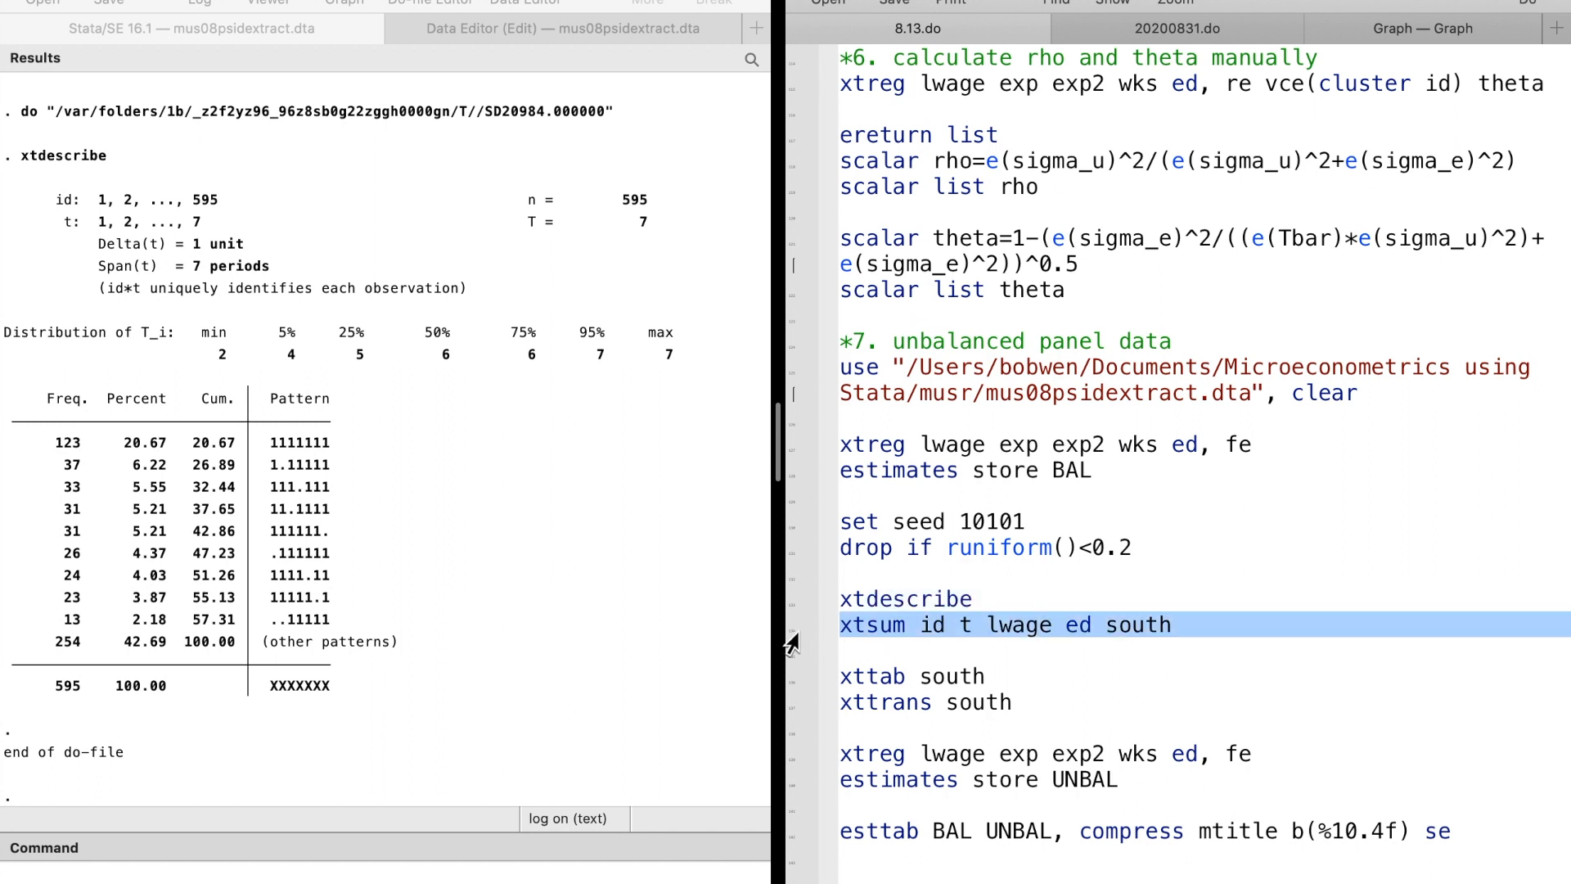
{"action": "key", "text": "super+shift+d"}
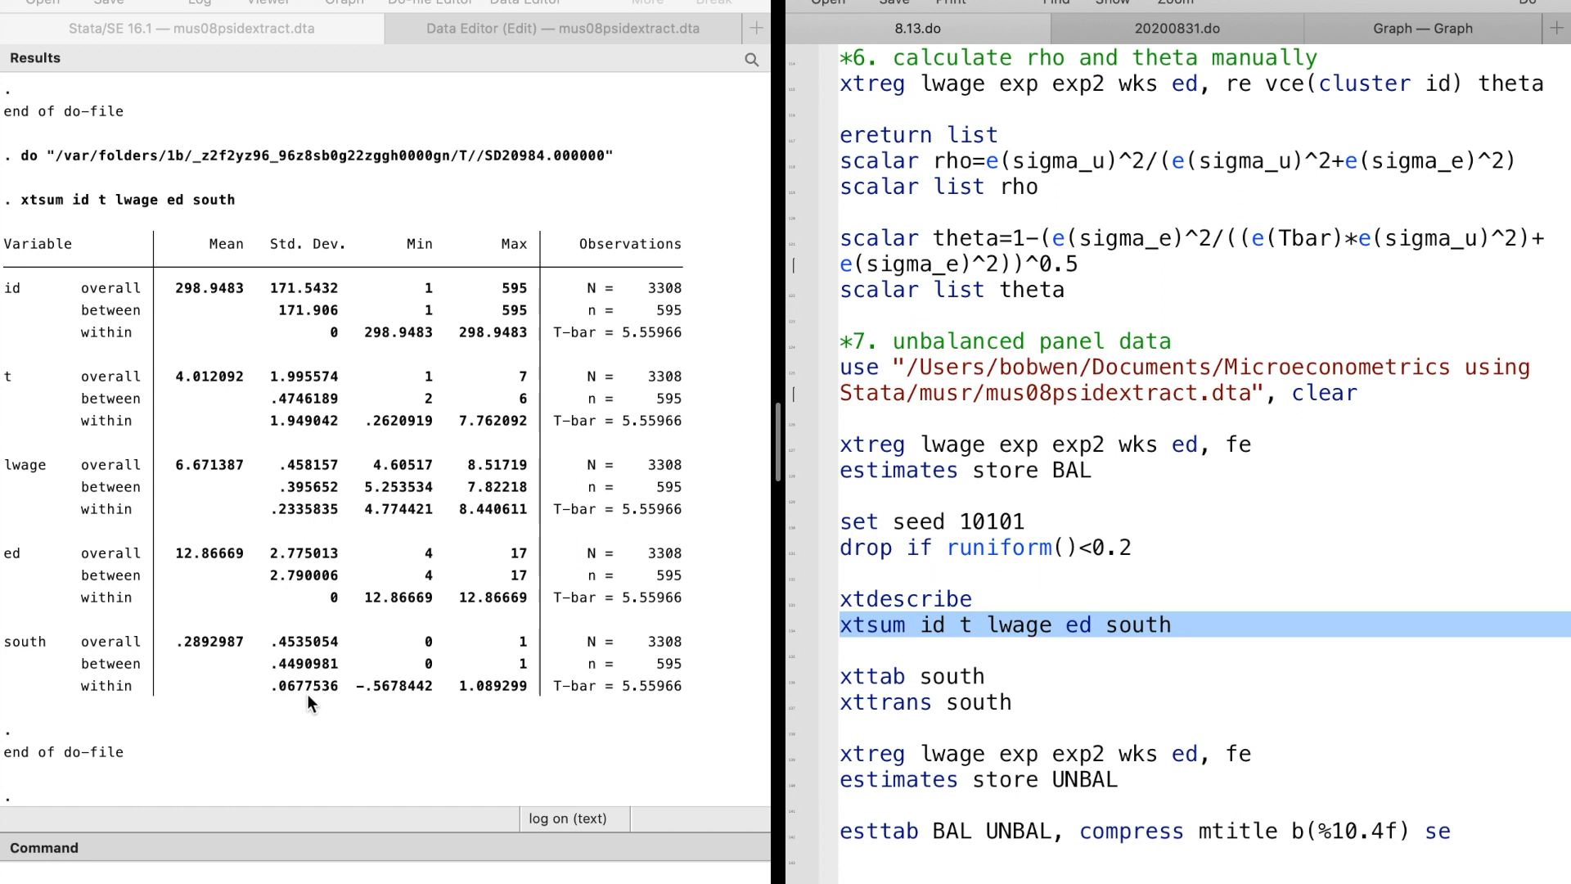
{"action": "left_click", "coordinate": [784, 676]}
{"action": "key", "text": "super+shift+d"}
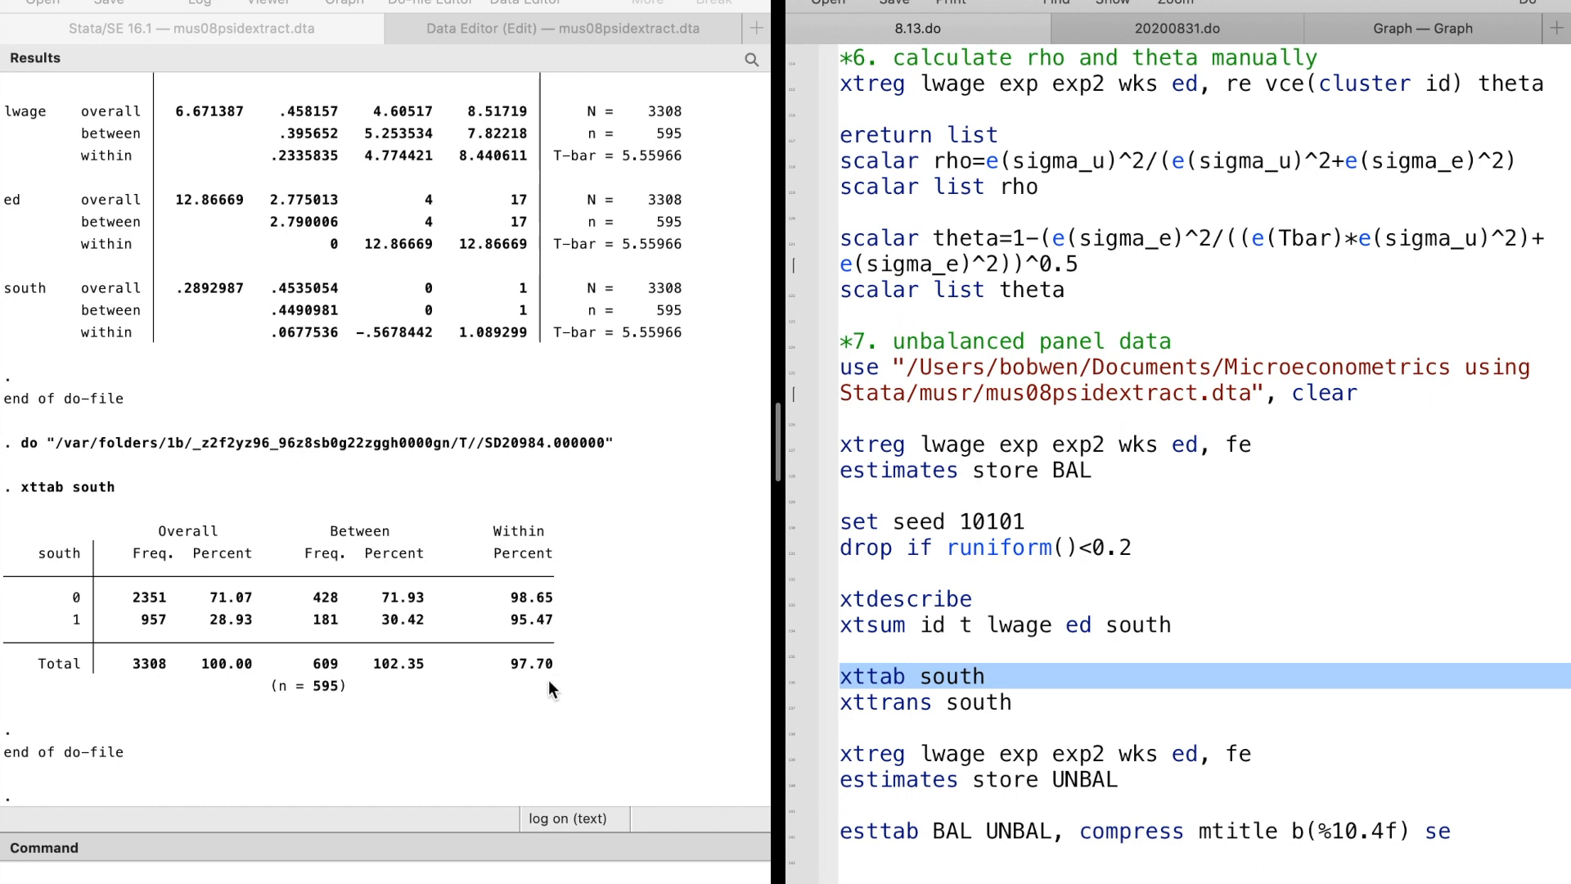
{"action": "left_click", "coordinate": [786, 706]}
{"action": "key", "text": "super+shift+d"}
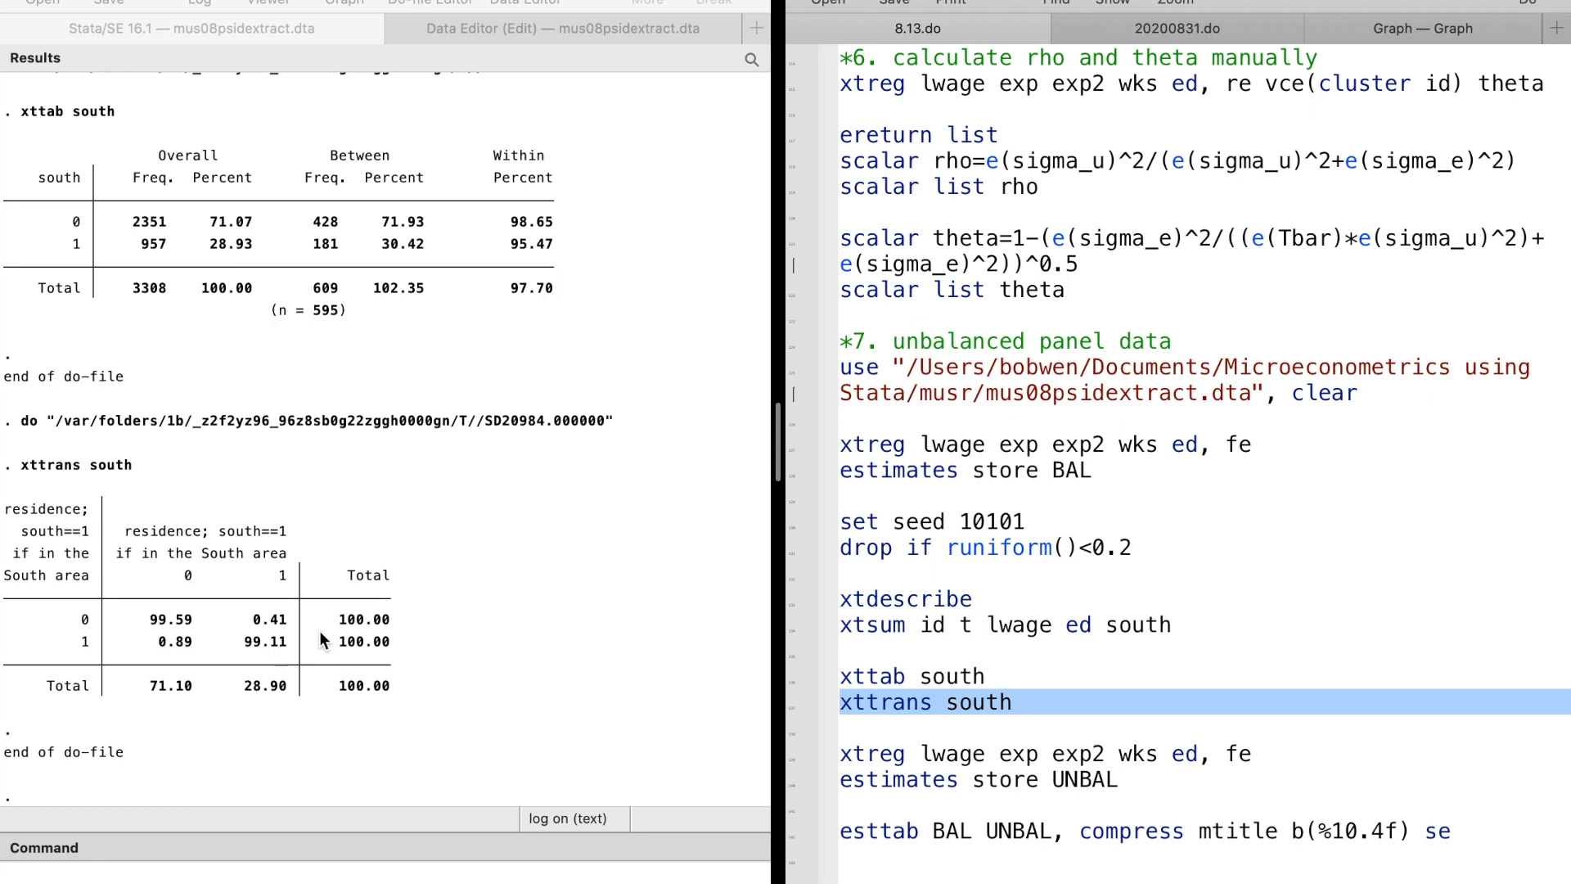
Step: Rerun the fixed-effects regression on the unbalanced panel, store it as UNBAL, and tabulate BAL and UNBAL using esttab with b(%10.4f) and se
{"action": "left_click", "coordinate": [789, 754]}
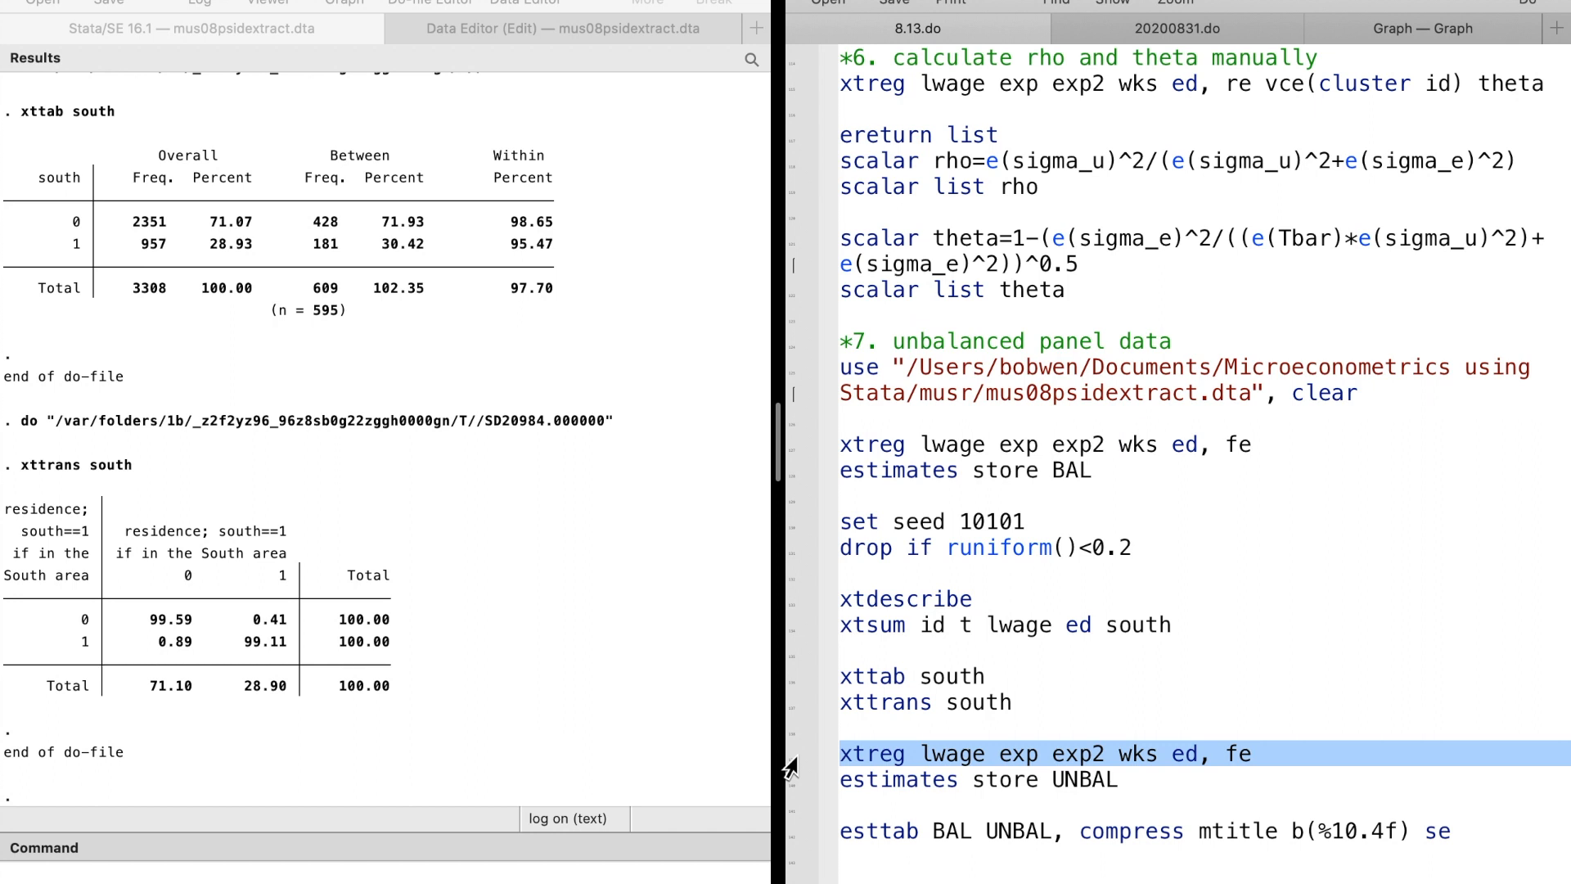
{"action": "left_click_drag", "start_coordinate": [787, 754], "coordinate": [782, 786]}
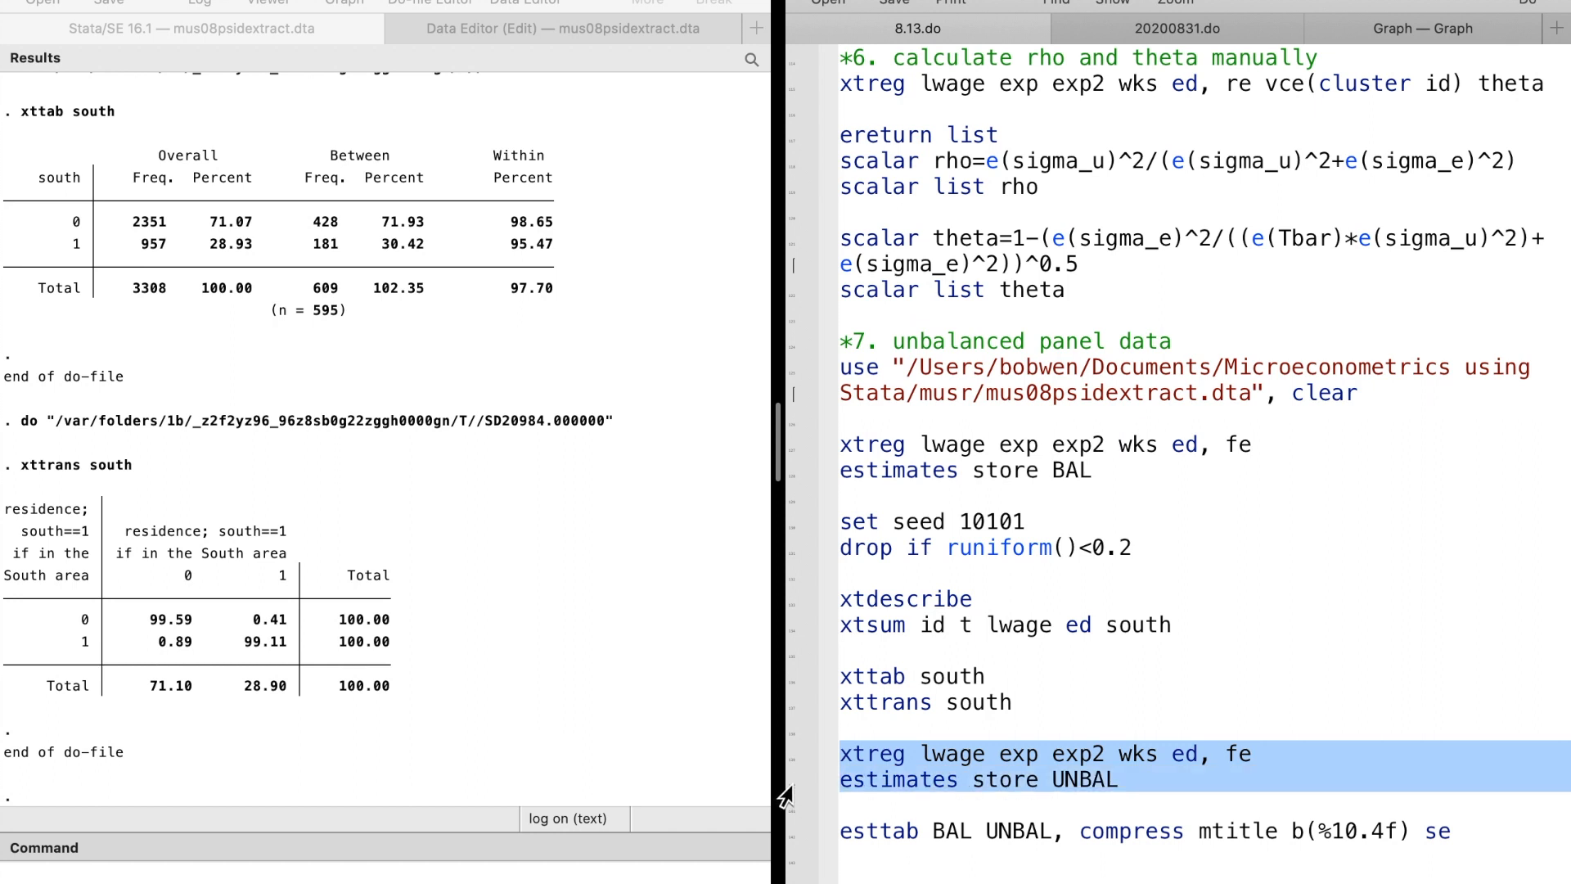
{"action": "key", "text": "super+shift+d"}
{"action": "scroll", "coordinate": [527, 579], "scroll_direction": "up", "scroll_amount": 2}
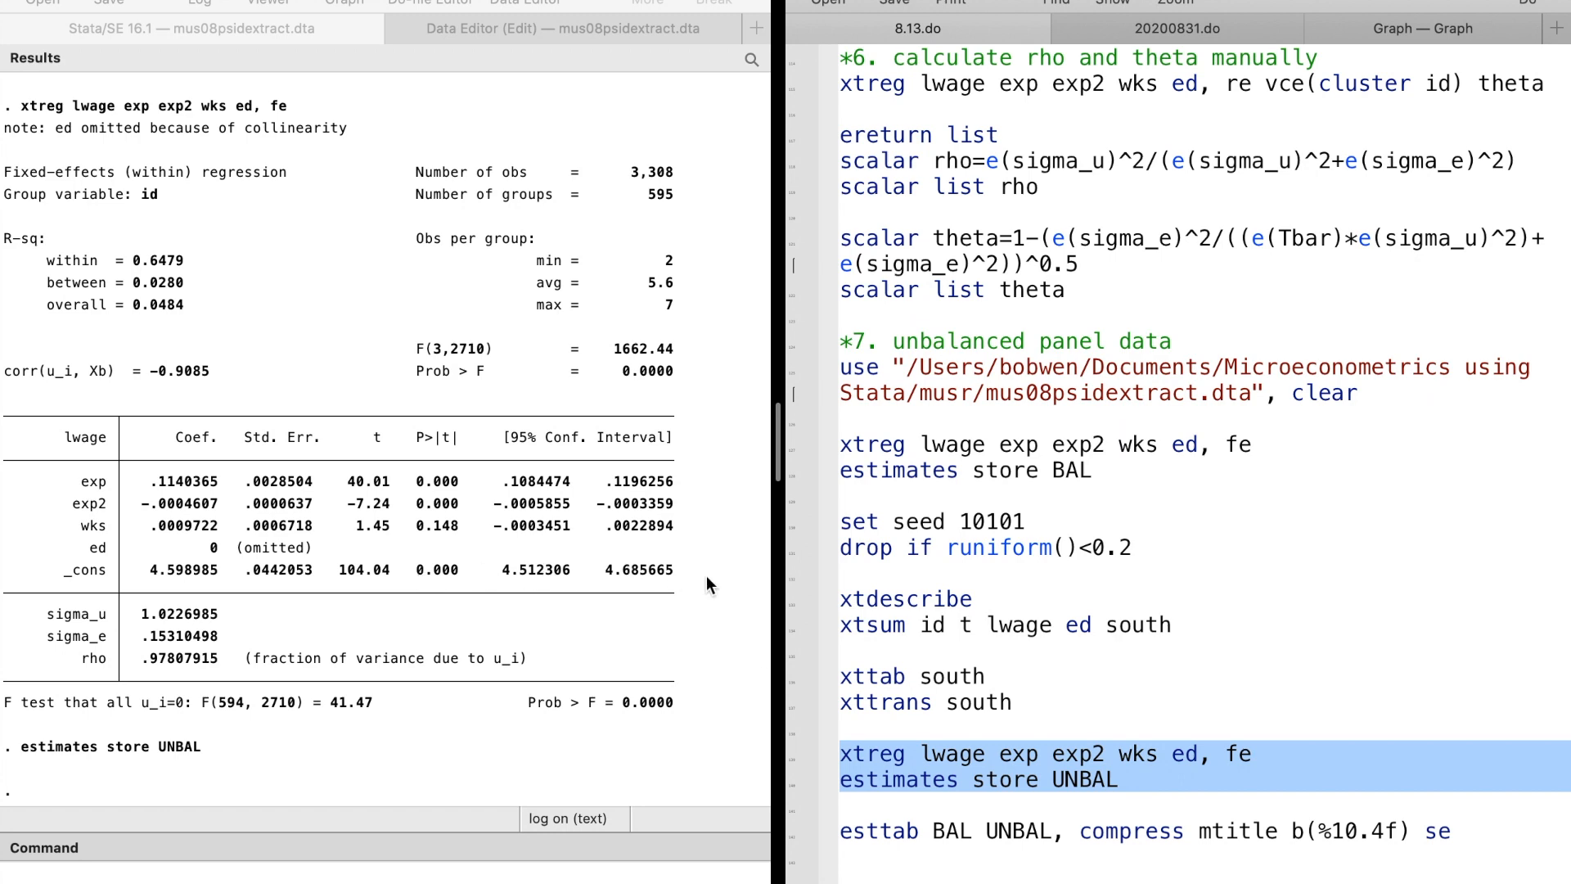
{"action": "left_click", "coordinate": [790, 843]}
{"action": "key", "text": "super+shift+d"}
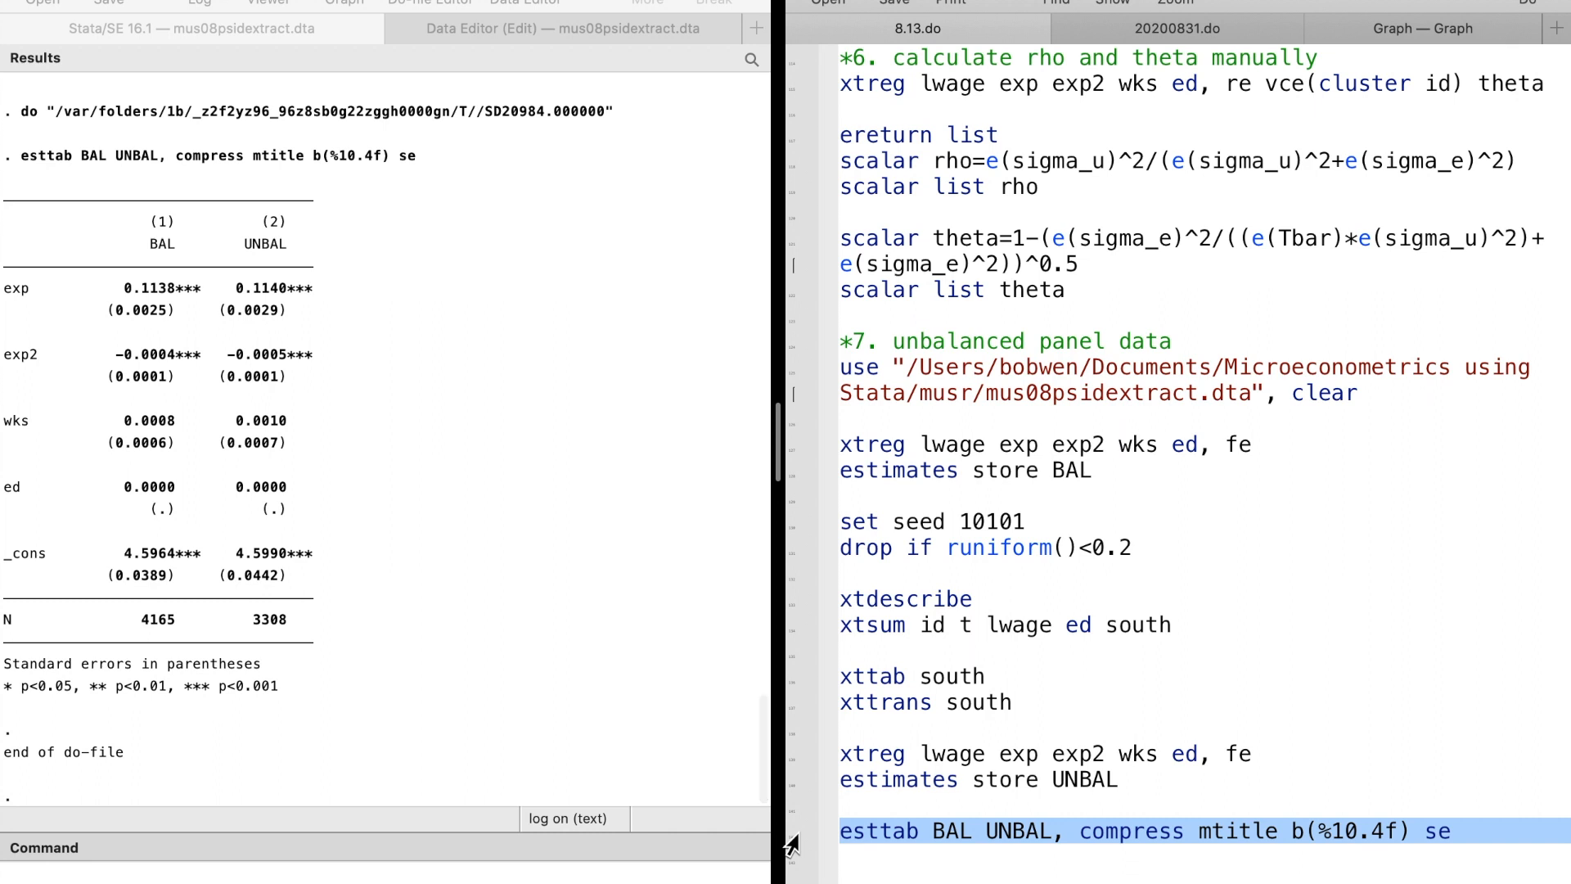